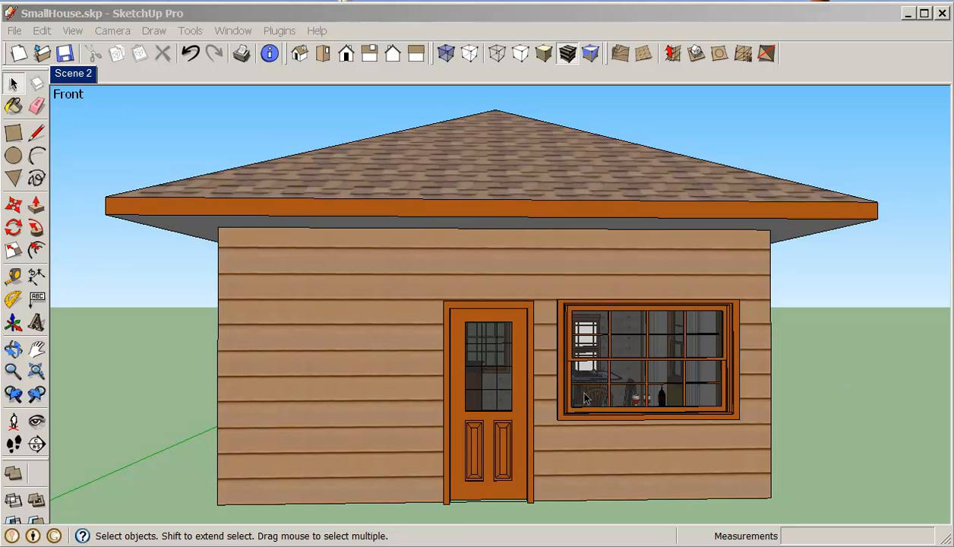
- Place a section plane on the front wall's outer face, cutting the whole house including the roof
click(39, 449)
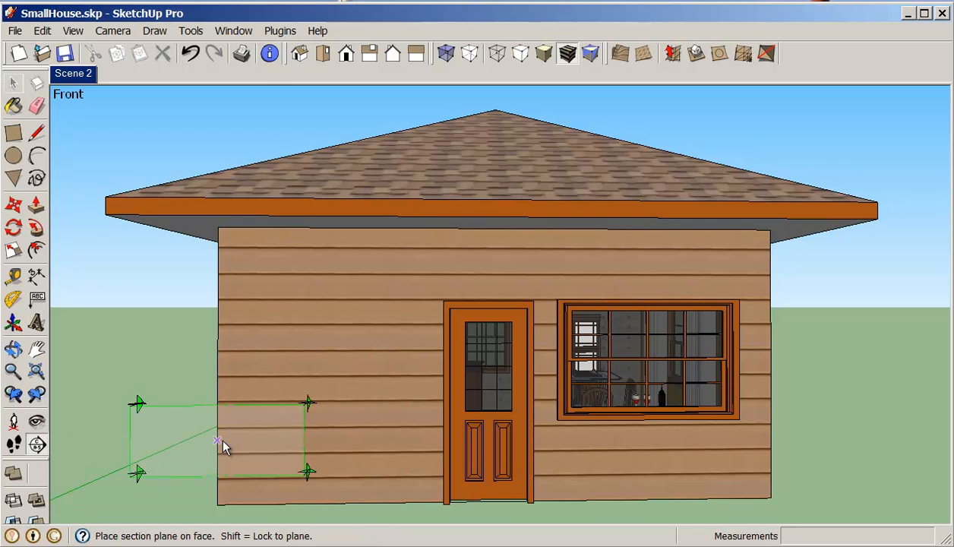
click(266, 419)
key(space)
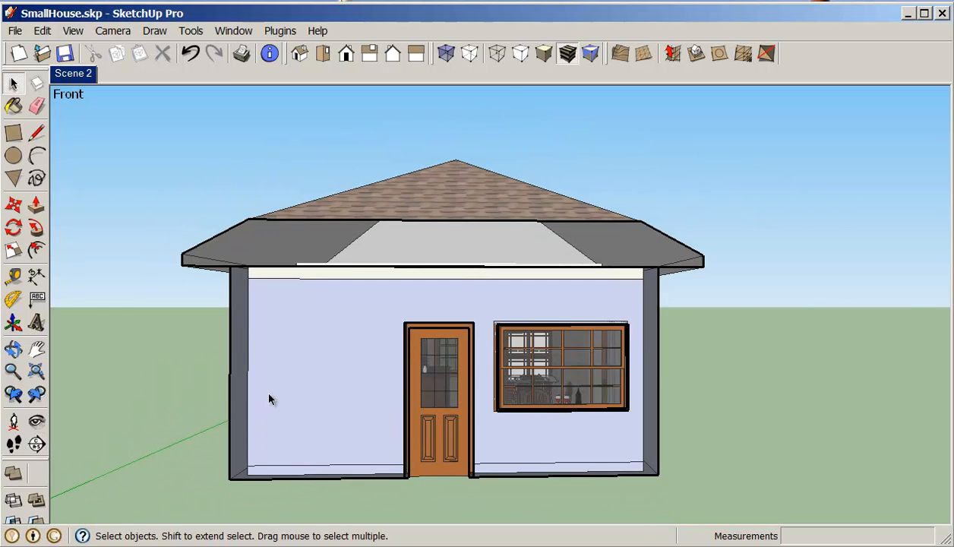
scroll(268, 398, down, 5)
middle_drag(263, 382, 615, 452)
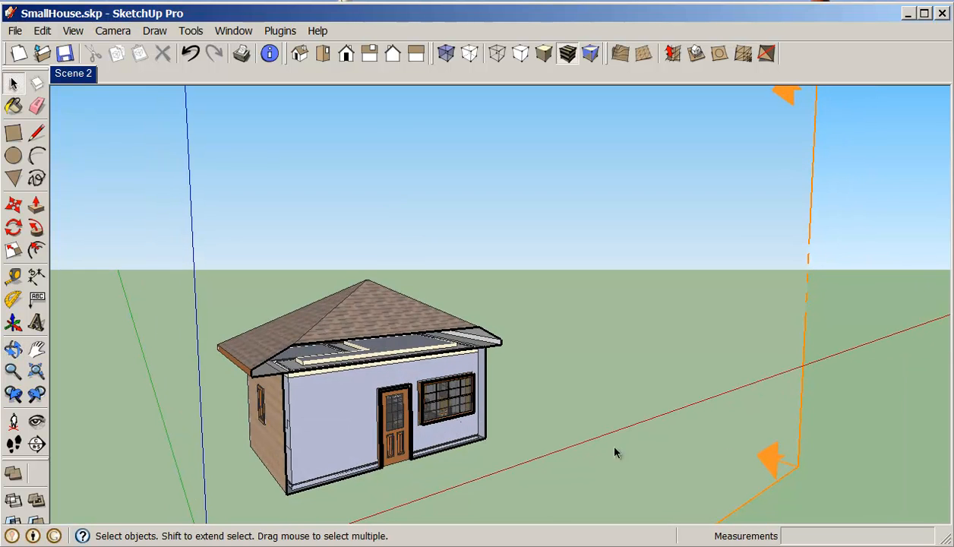
- Try sliding the section plane back through the house, and undo both its move and its placement
click(771, 456)
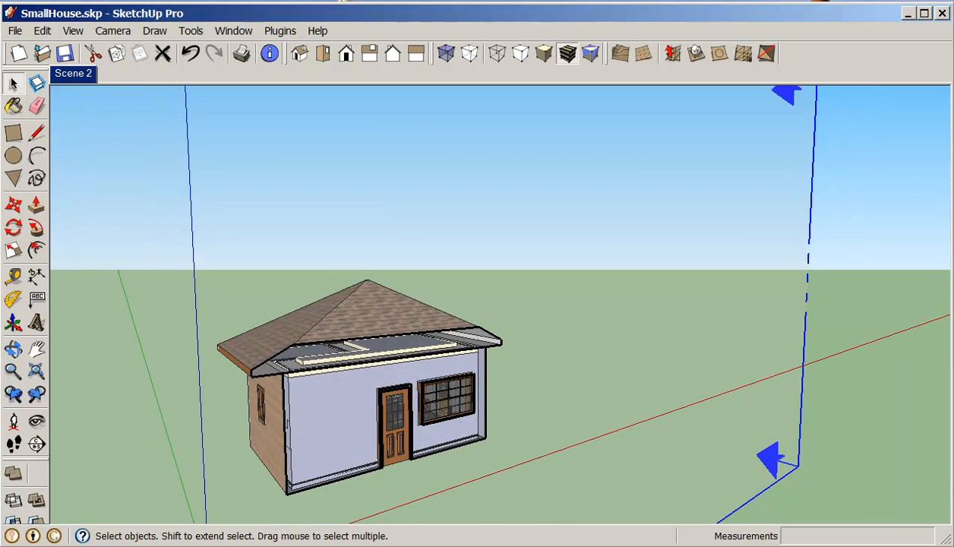
click(13, 204)
click(771, 461)
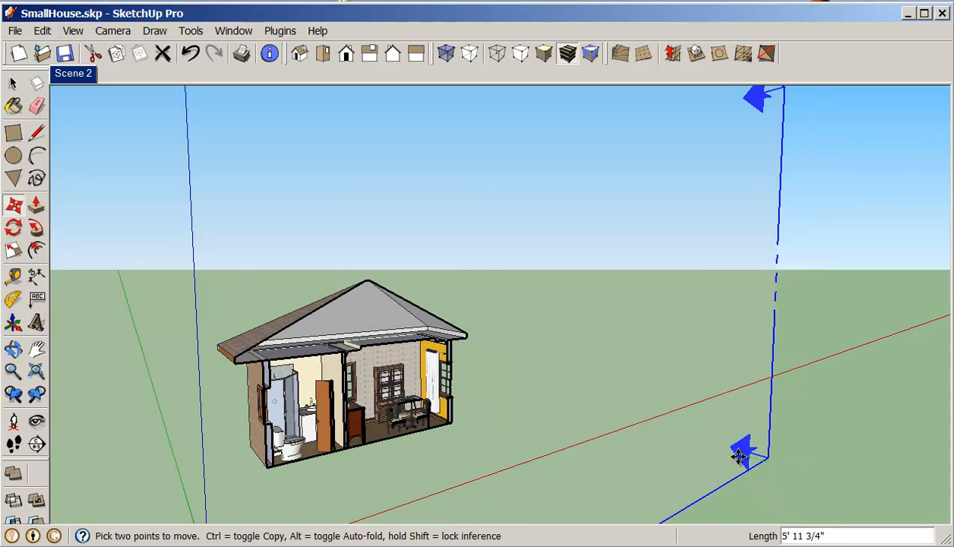
click(798, 475)
click(189, 53)
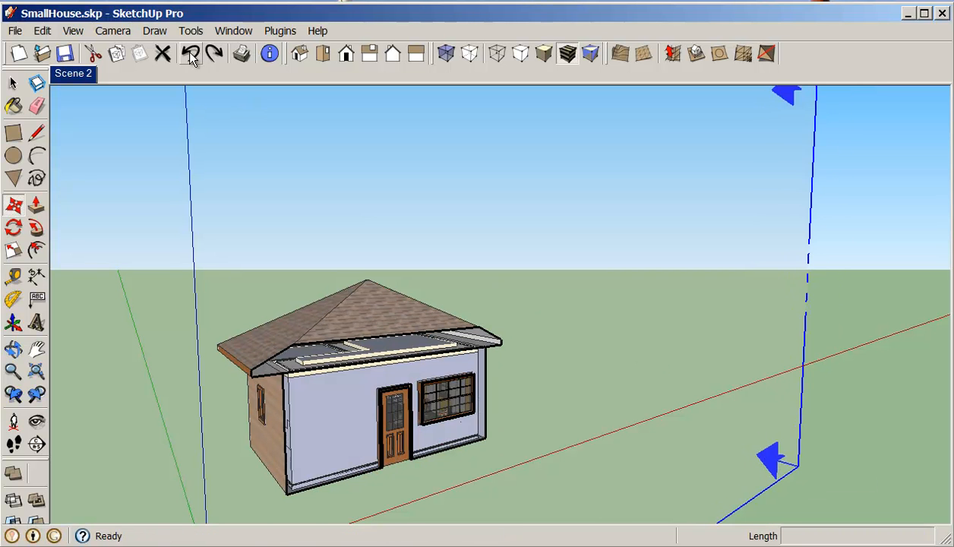
click(190, 55)
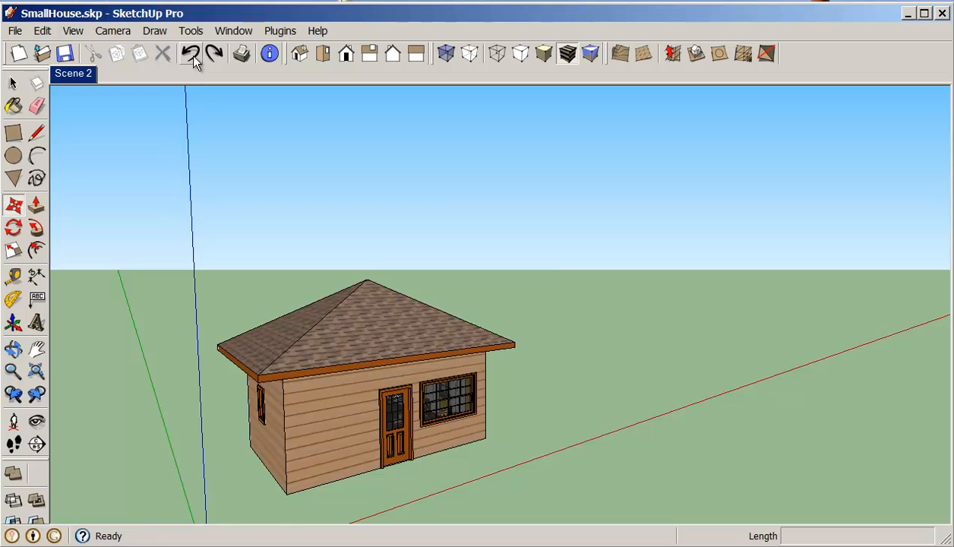
- Open the house walls group for editing and place a section plane on its front wall's outer face
click(13, 83)
click(314, 411)
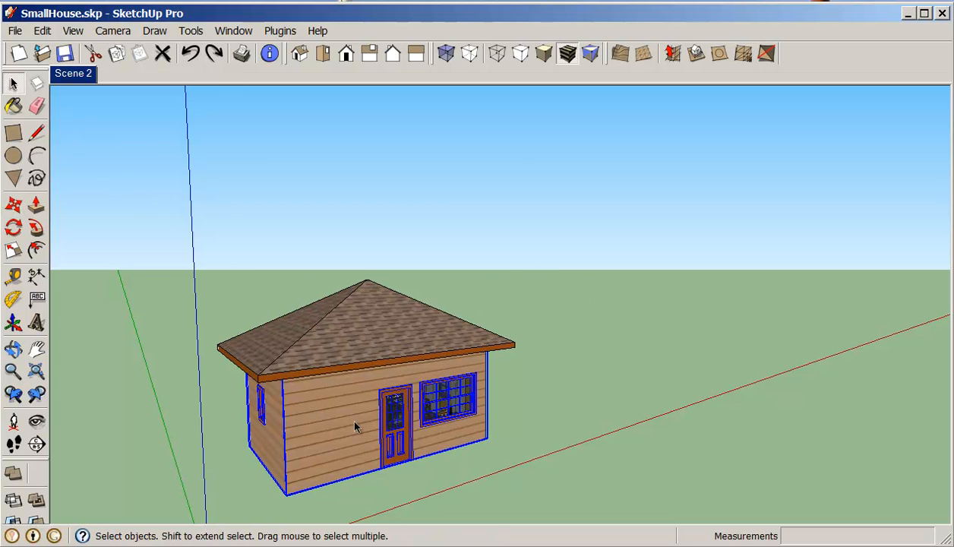
right_click(308, 414)
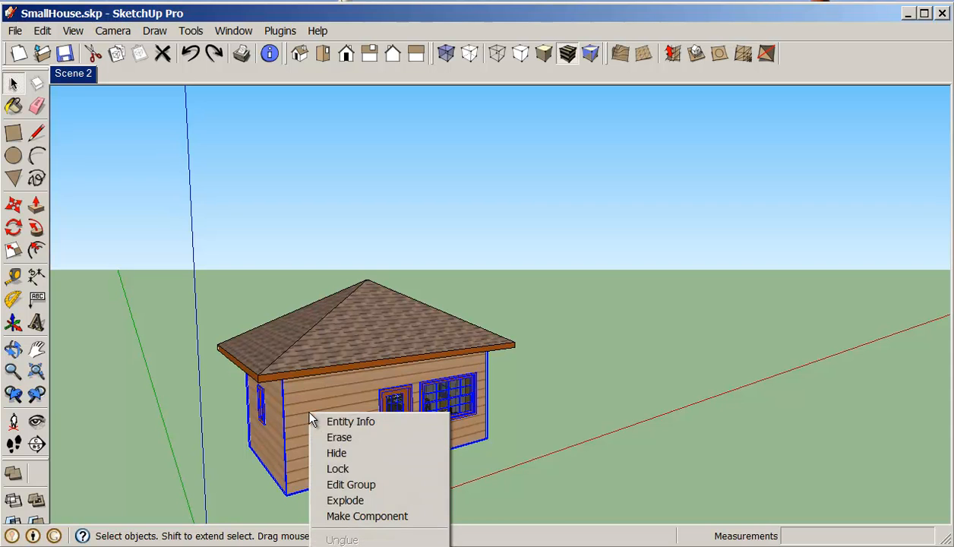
click(352, 484)
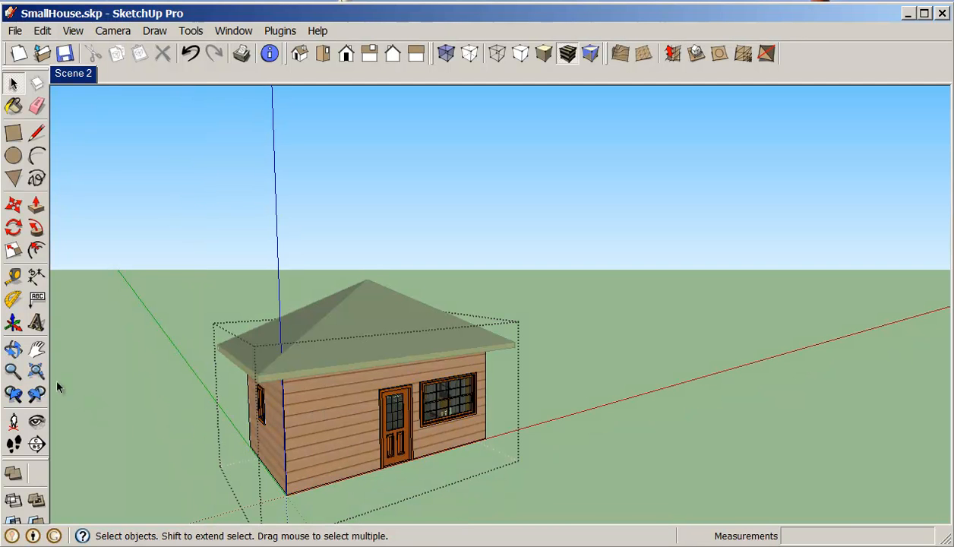
click(36, 445)
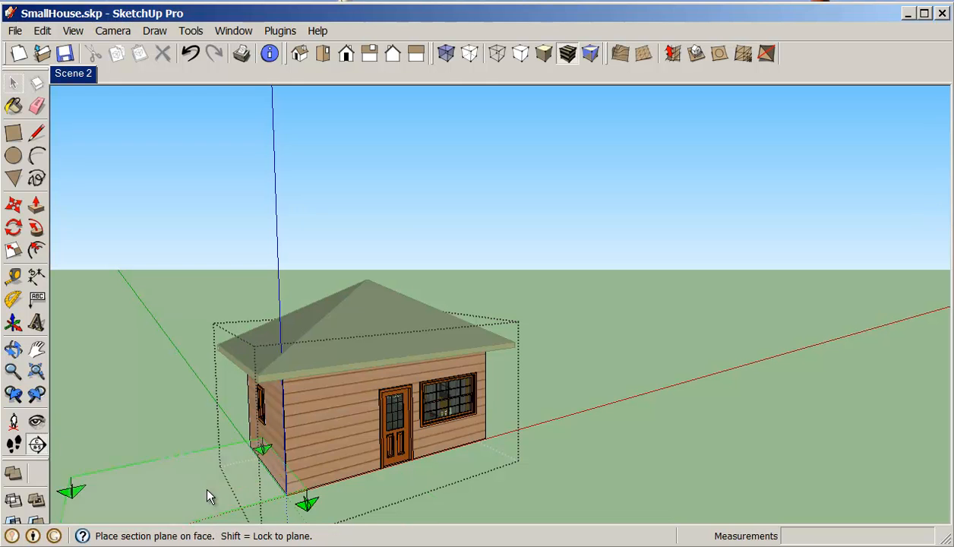
click(297, 445)
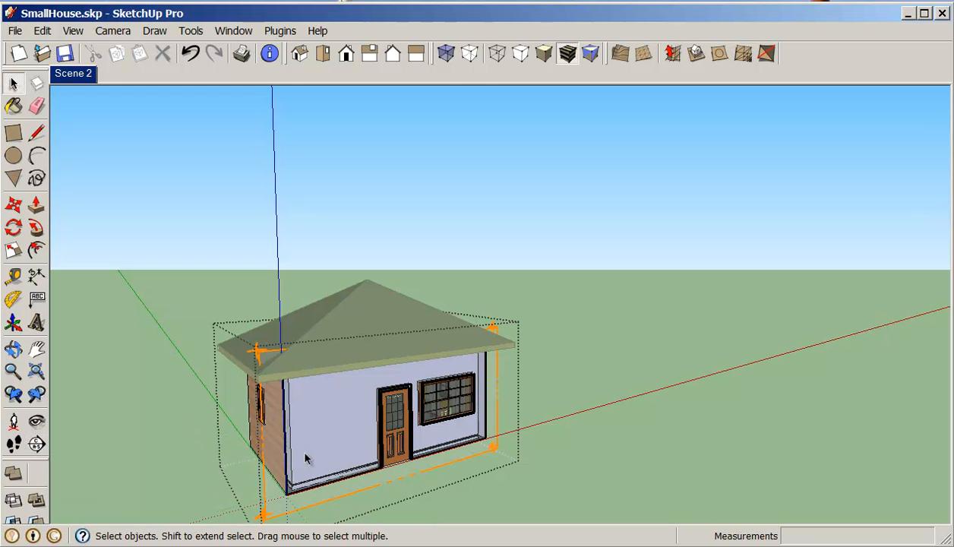
- Move the section plane about 1' inward behind the front wall, cutting the walls open to the interior
click(494, 450)
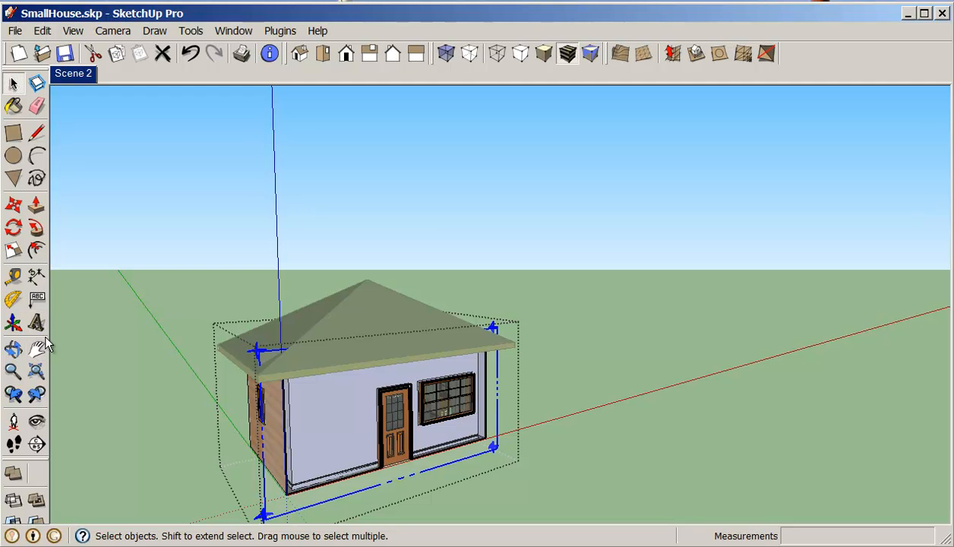
click(13, 205)
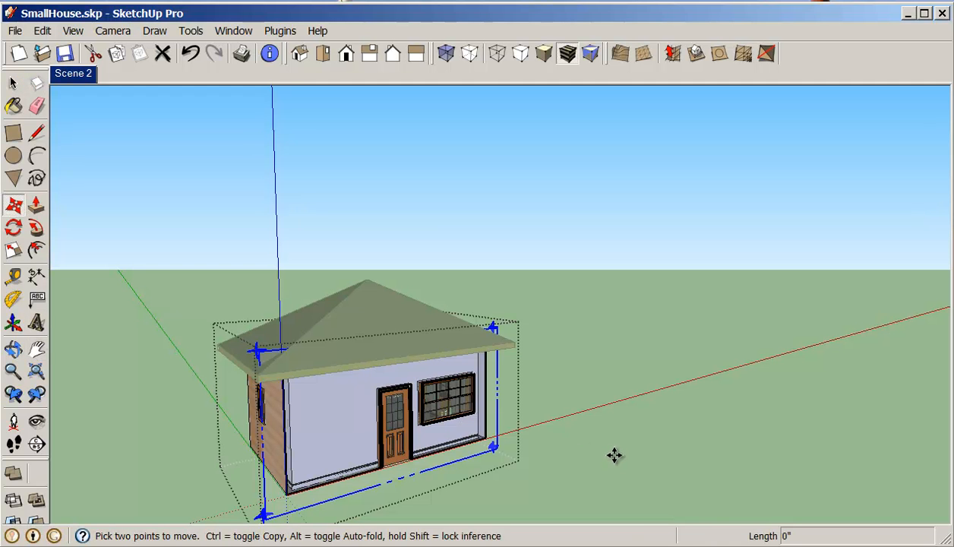
click(614, 454)
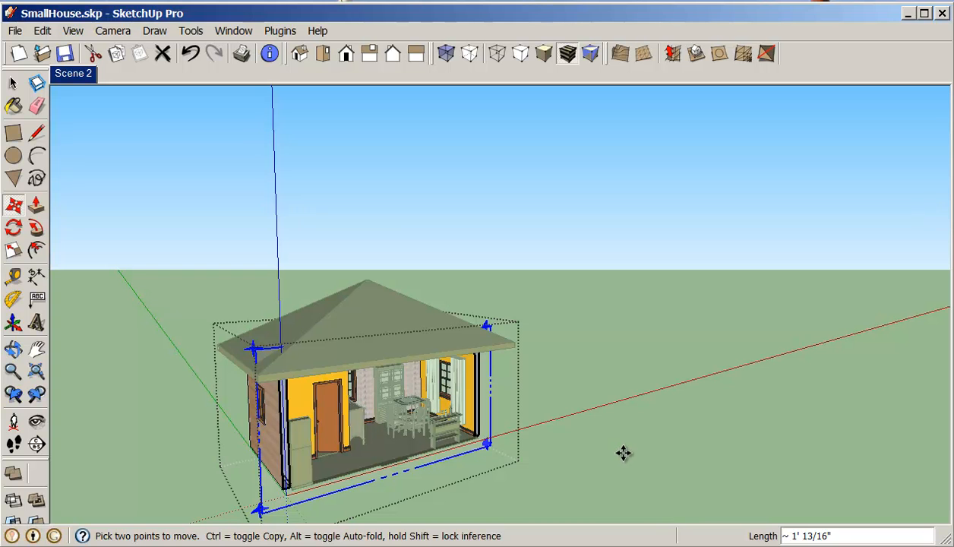
- Set a Front view with the sectioned house centred and enlarged to frame the furnished interior
middle_drag(667, 462, 566, 430)
scroll(563, 429, up, 2)
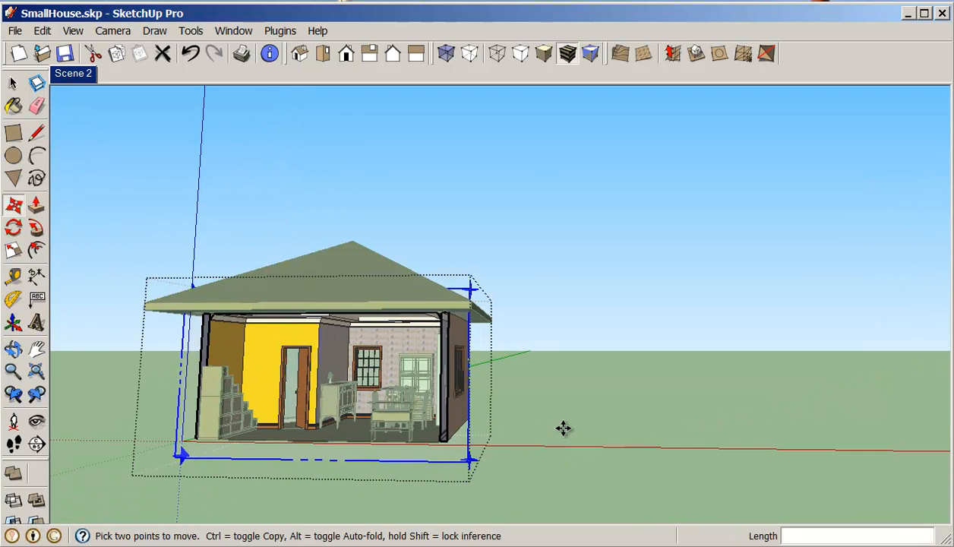
click(344, 54)
scroll(754, 419, up, 3)
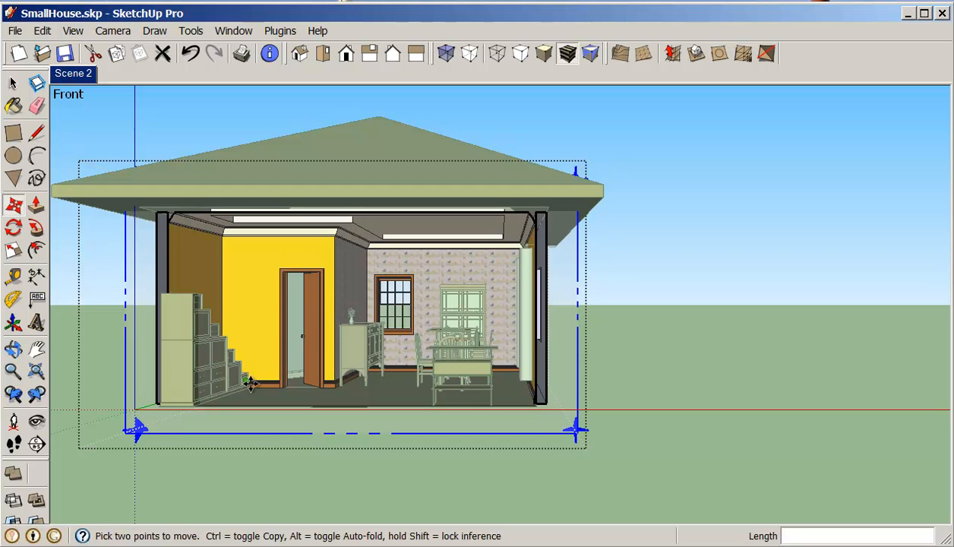
click(38, 351)
drag(273, 362, 358, 389)
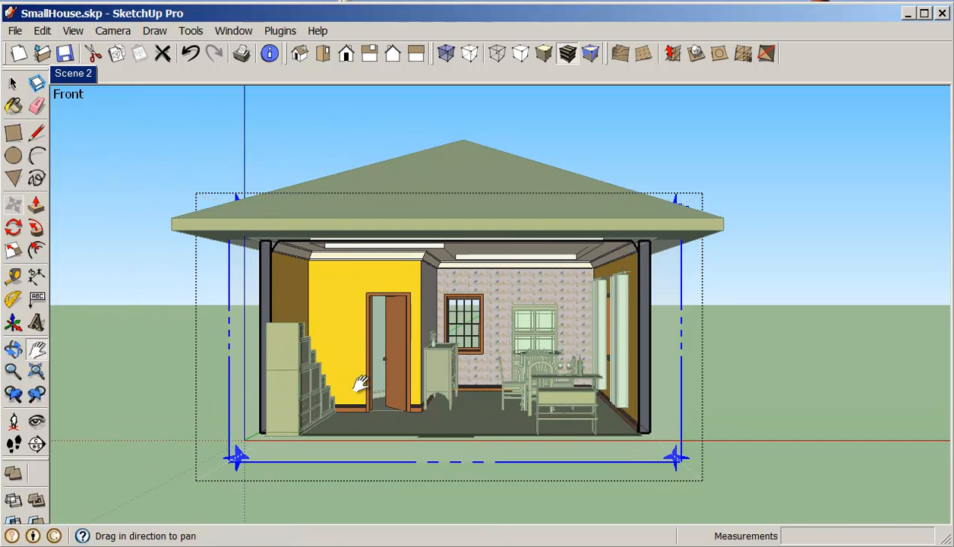
middle_drag(465, 386, 476, 388)
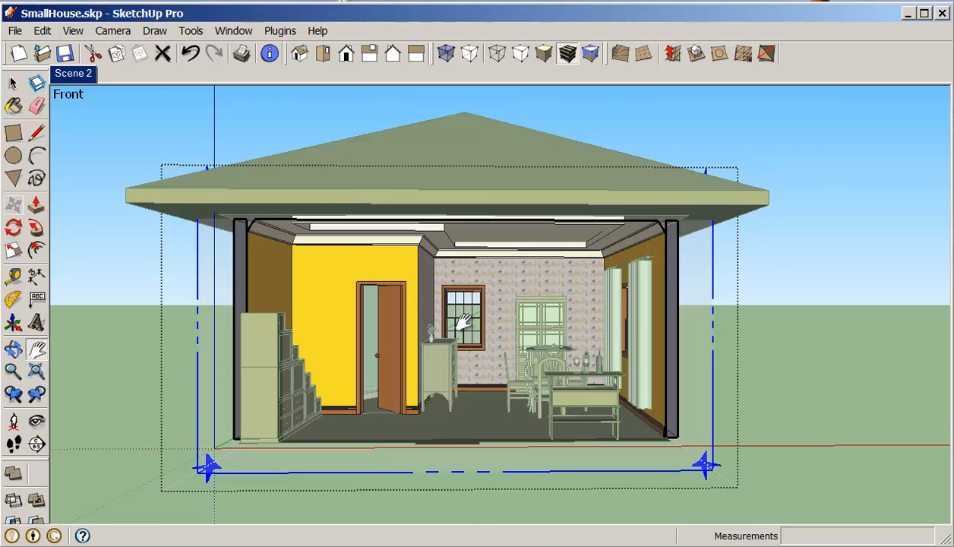
scroll(463, 321, up, 1)
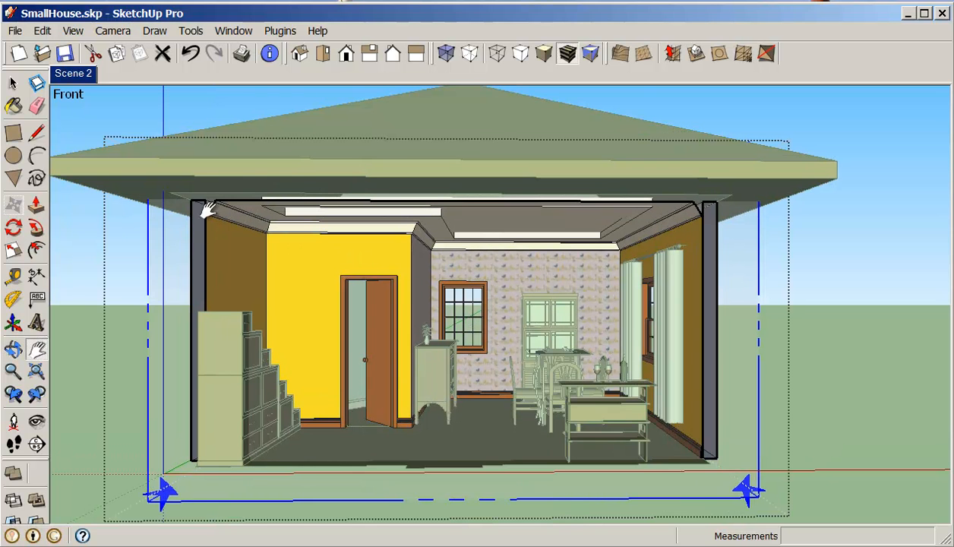
- Hide the section plane while keeping its cut, and close the walls group
click(13, 82)
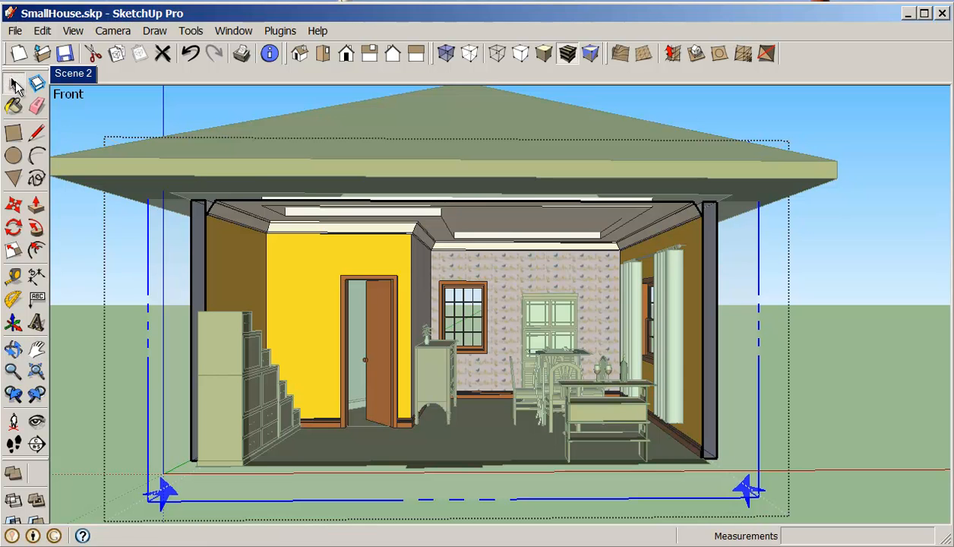
right_click(148, 249)
click(172, 281)
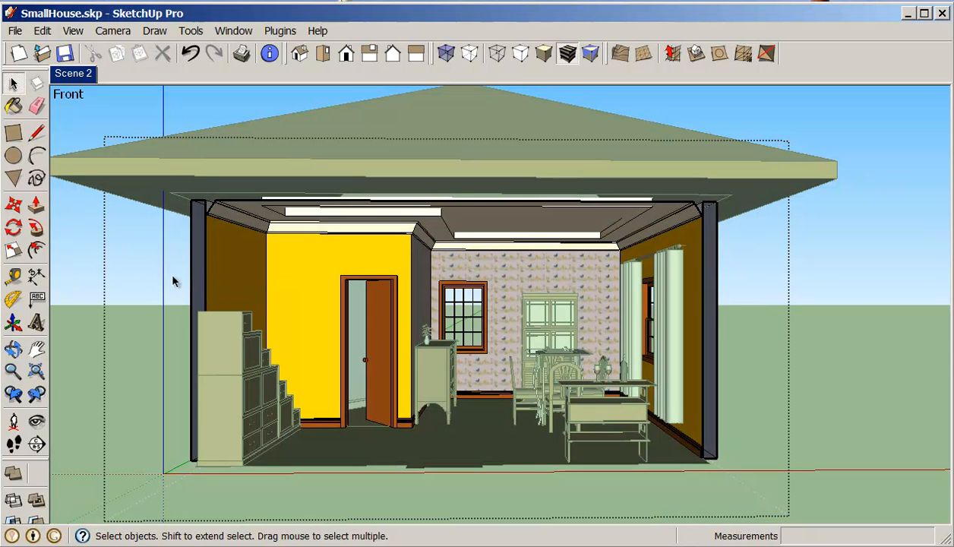
click(75, 252)
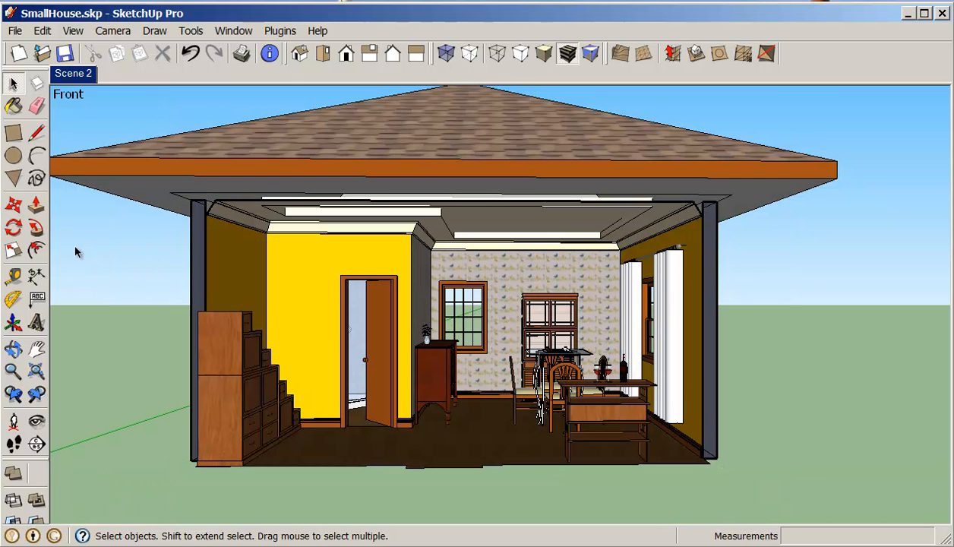
- Add a scene of the sectioned interior view, saving the style changes as a new style
right_click(74, 77)
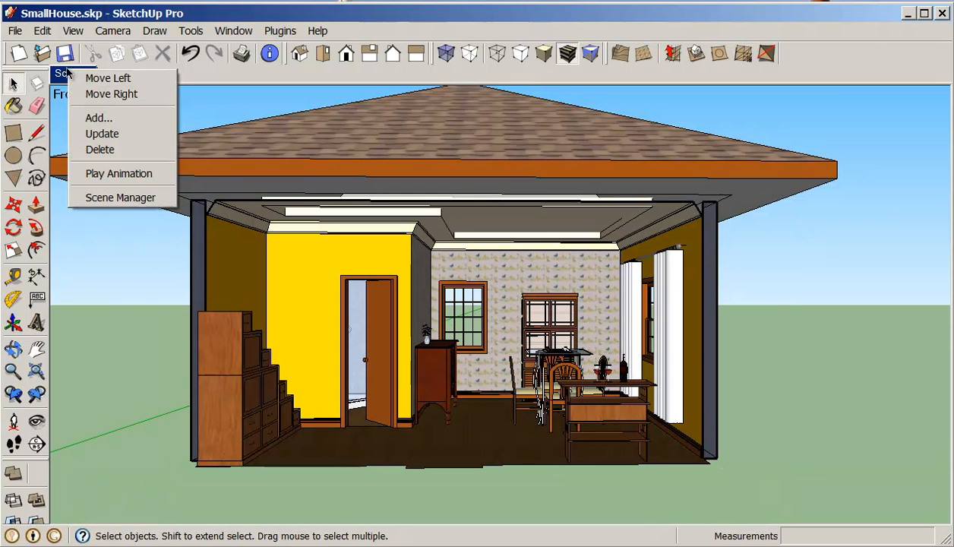
click(100, 118)
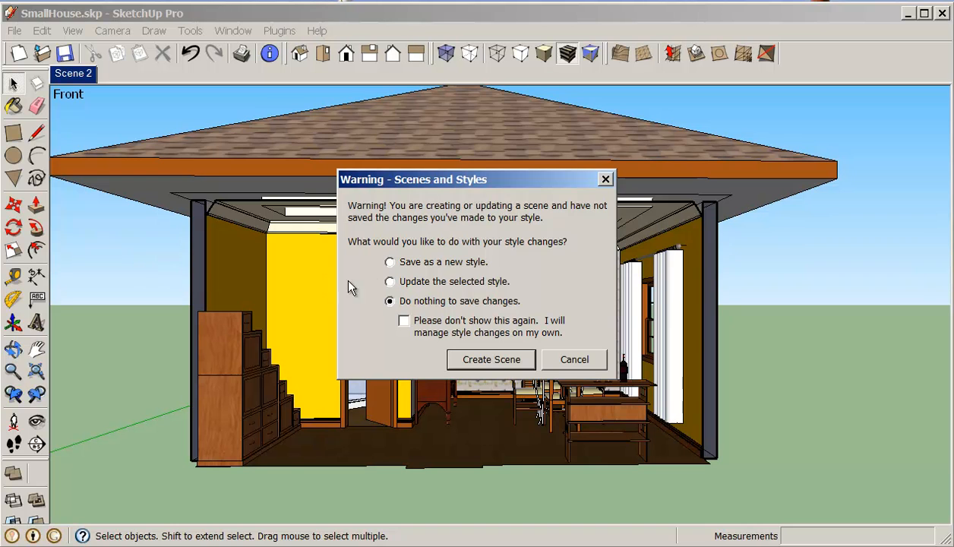
click(416, 263)
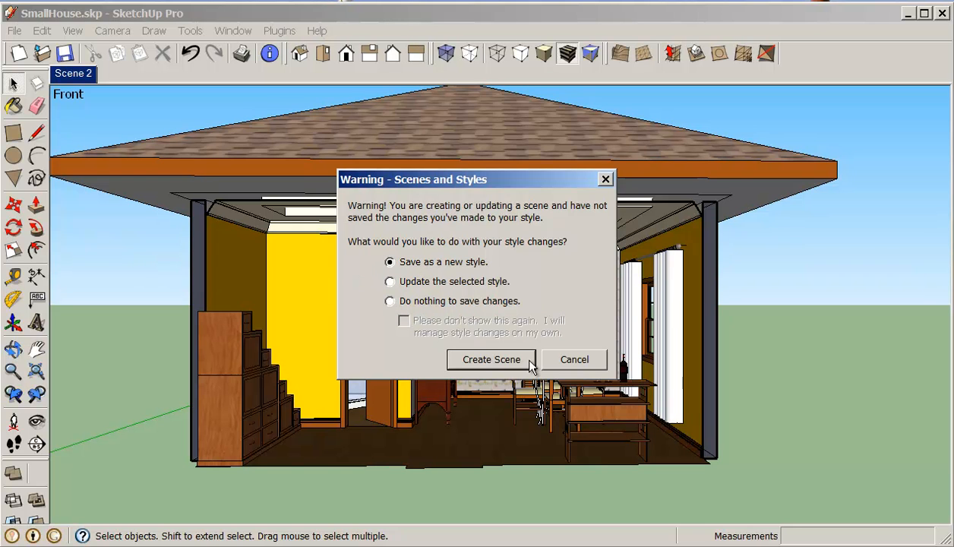
click(476, 363)
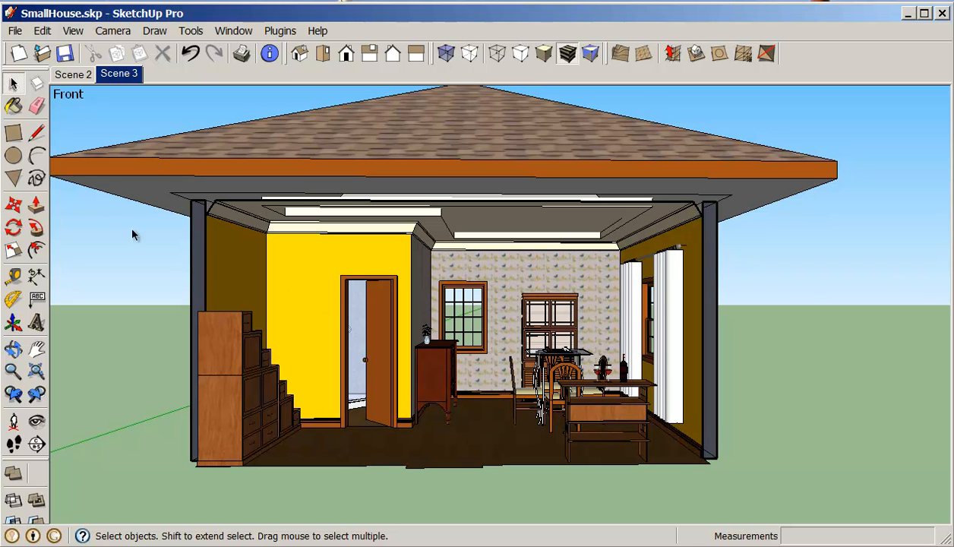
- Switch between Scene 2 and Scene 3 to check the transition between exterior and section cut
click(71, 74)
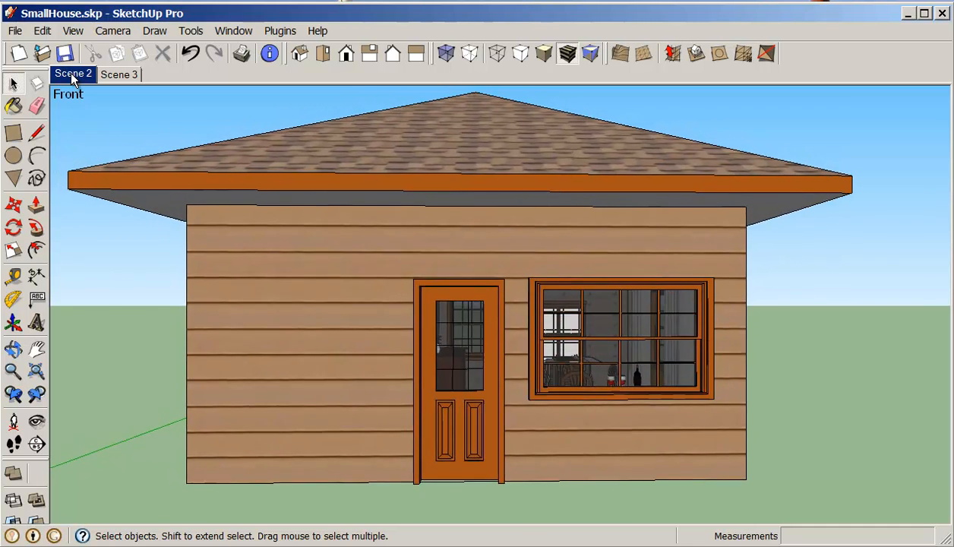
click(117, 76)
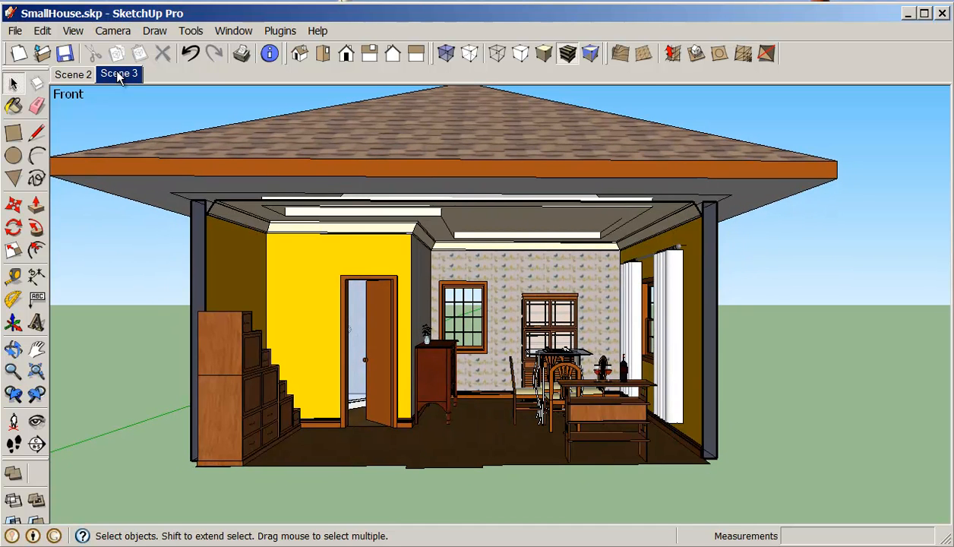
click(76, 76)
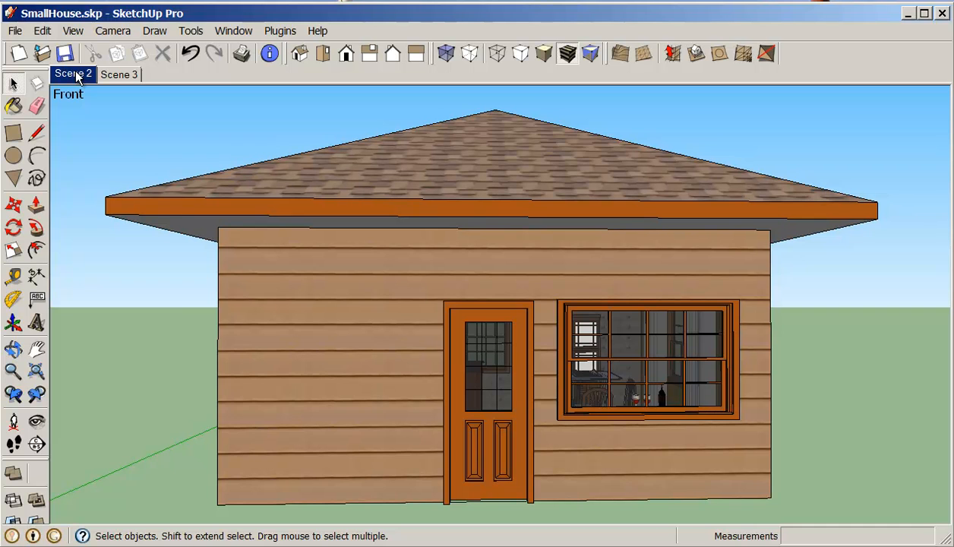
- Add another scene of the uncut exterior view and reorder it to come after Scene 3
right_click(76, 76)
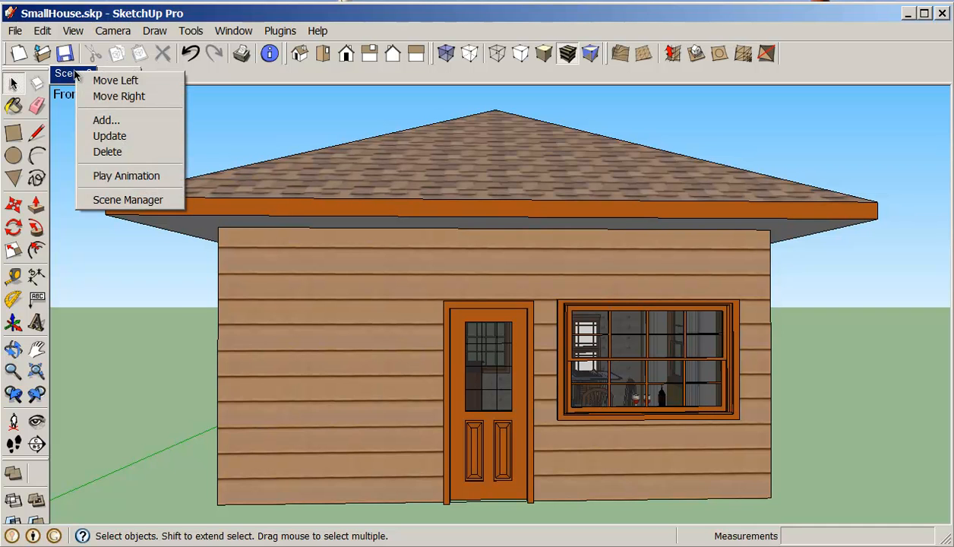
click(98, 119)
right_click(114, 76)
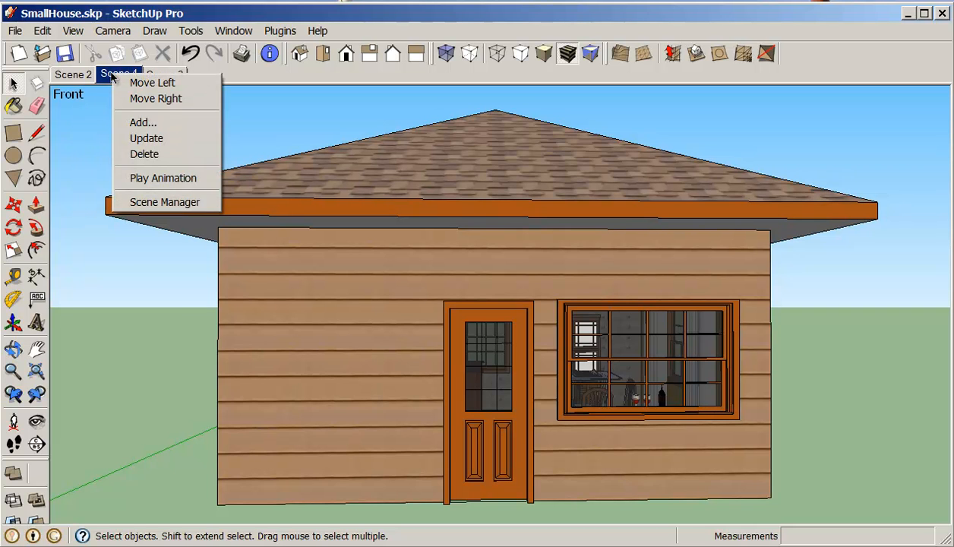
click(162, 99)
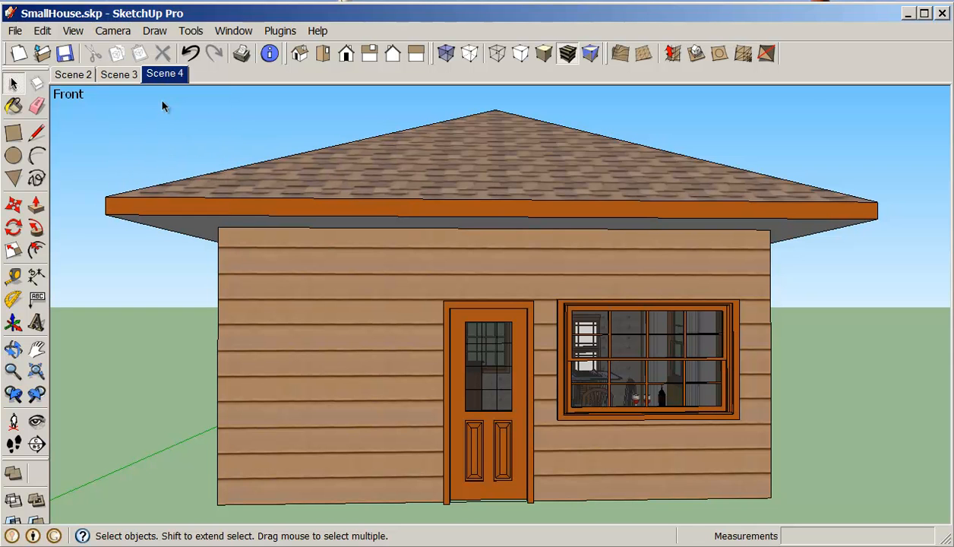
- Step through Scene 2, Scene 3 and Scene 4 to check the transitions between the front exterior and section cut
click(73, 74)
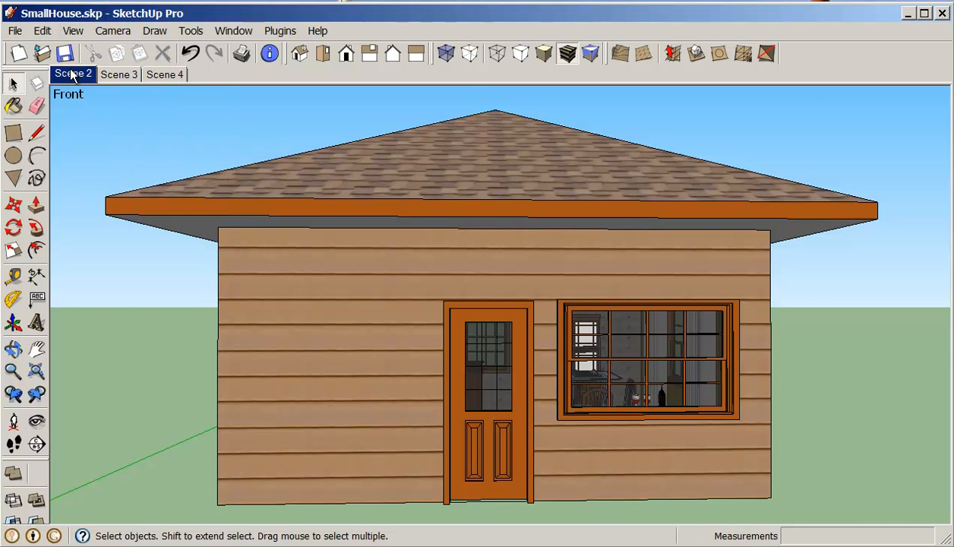
click(116, 76)
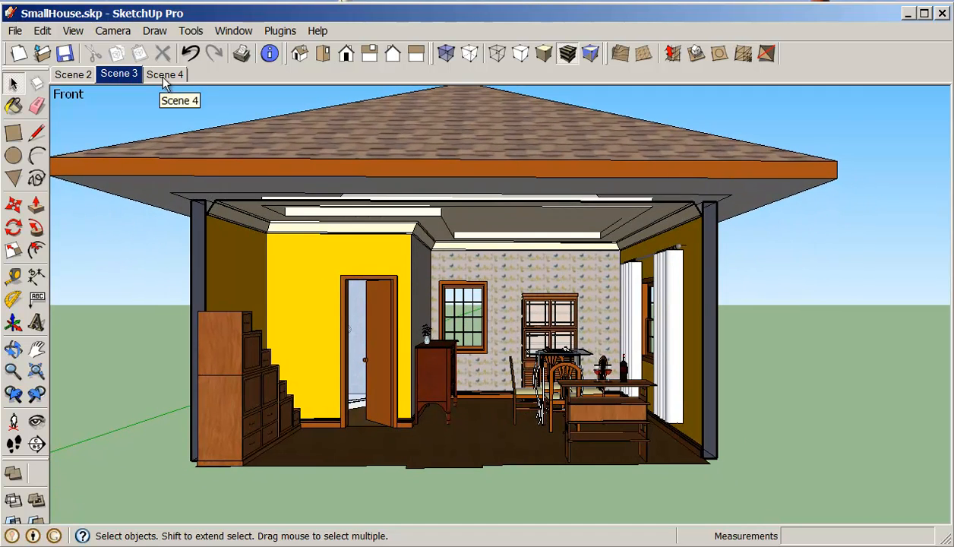
click(164, 73)
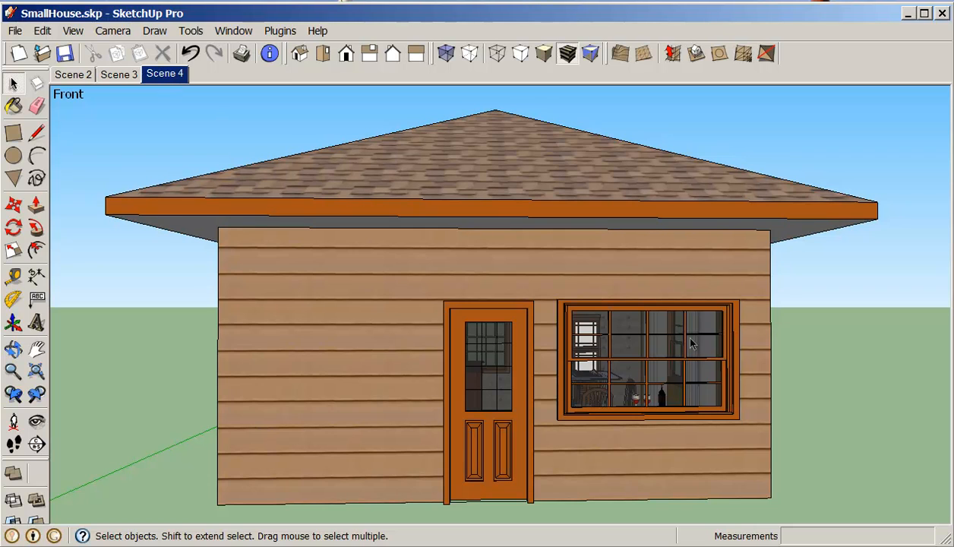
- Add a scene of the house's right side exterior after Scene 4
middle_drag(847, 385, 468, 384)
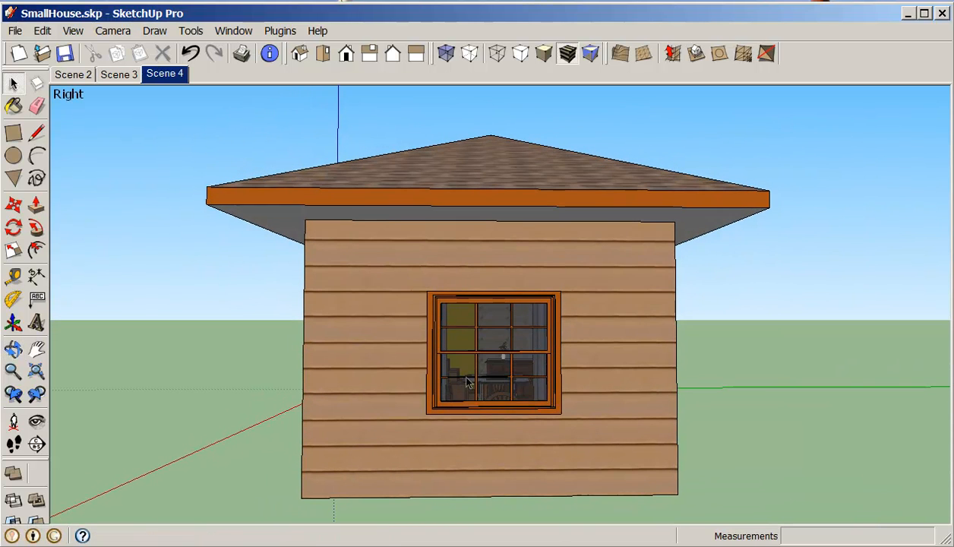
right_click(161, 74)
click(207, 125)
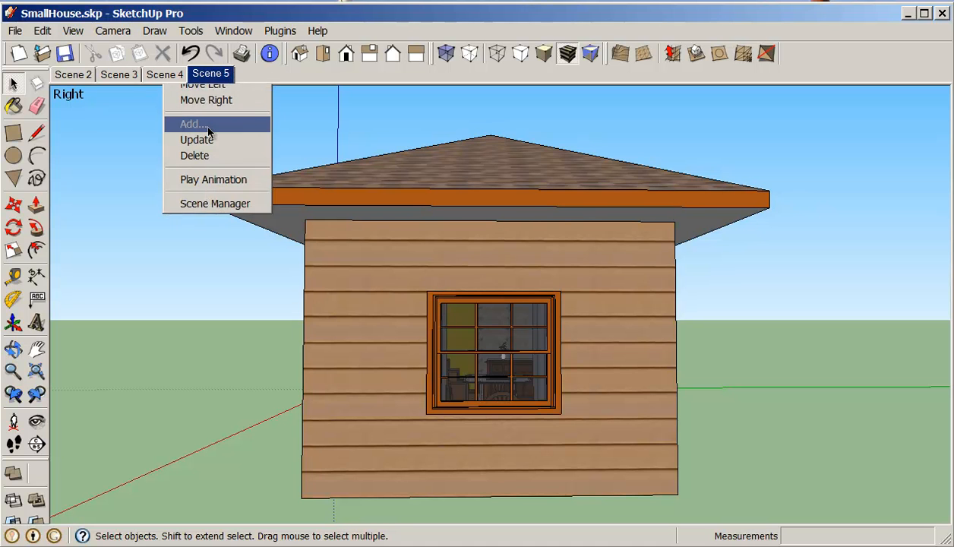
- Open the walls group for editing and place a section plane on the right exterior wall
click(345, 330)
right_click(348, 330)
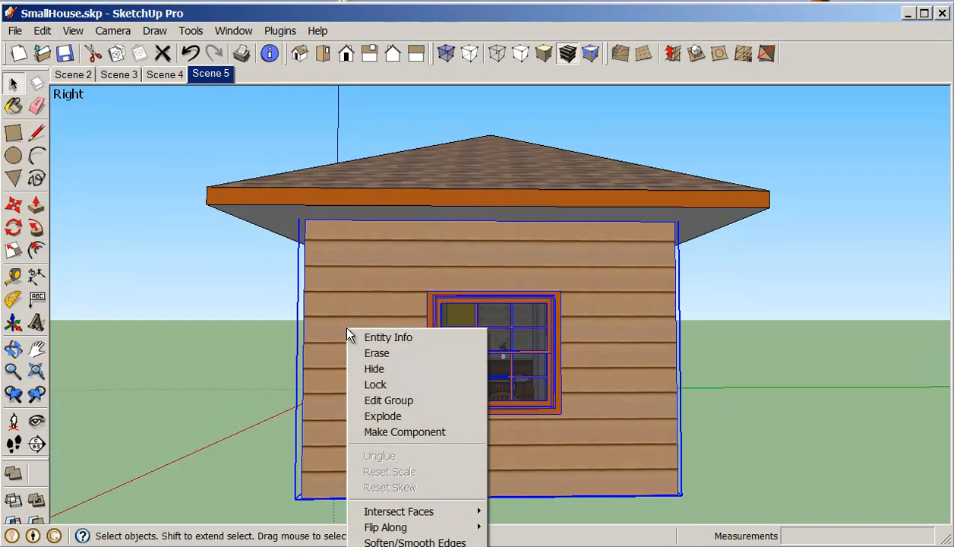
click(410, 408)
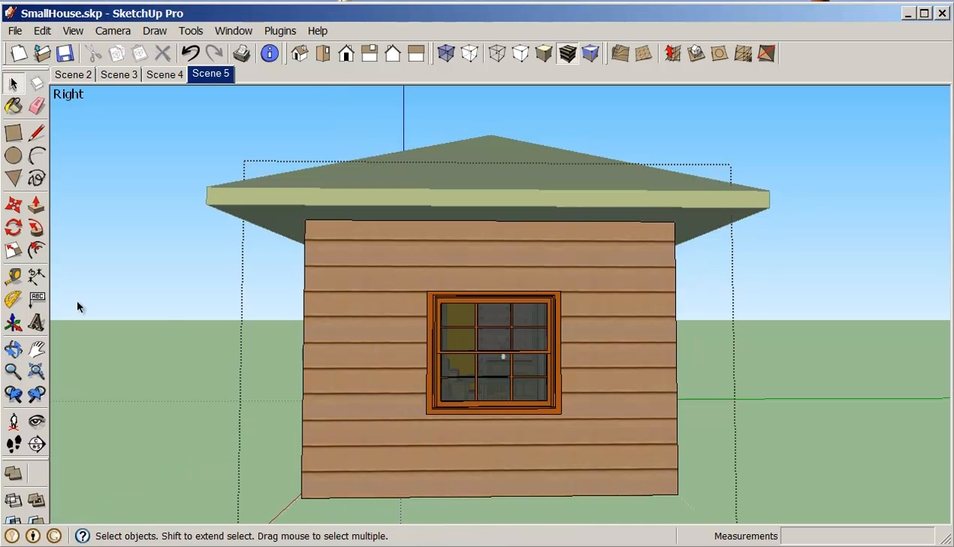
click(37, 444)
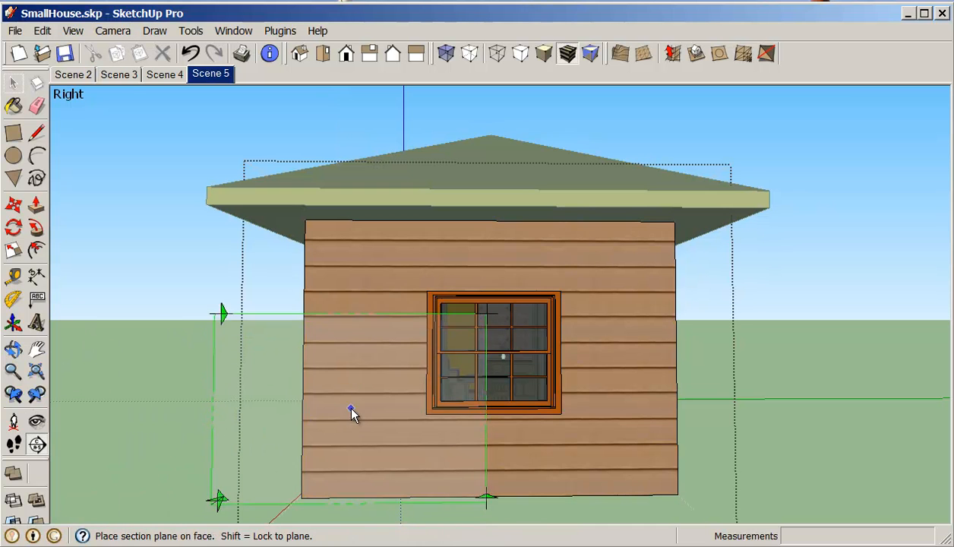
click(345, 399)
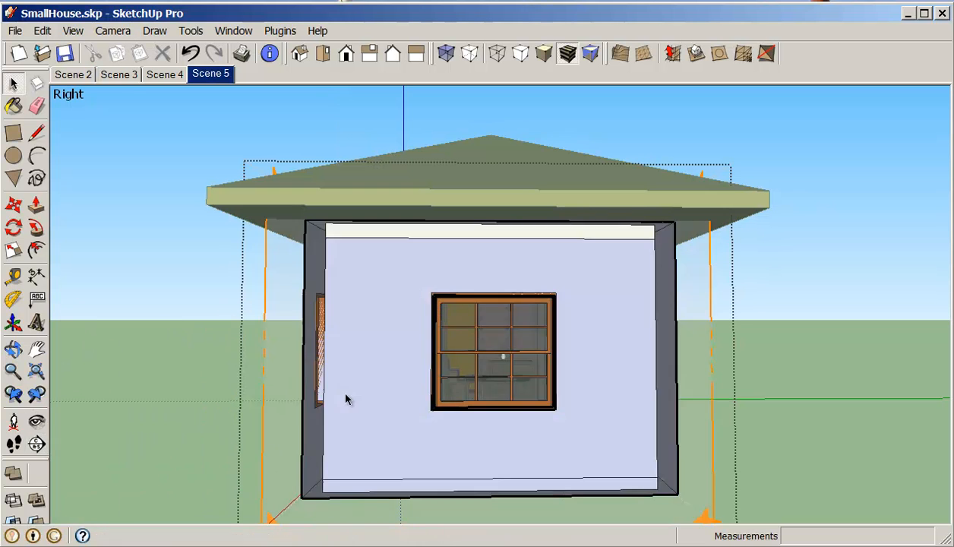
- Move the new section plane about 8 1/8" inward past the right wall to expose the interior
click(706, 518)
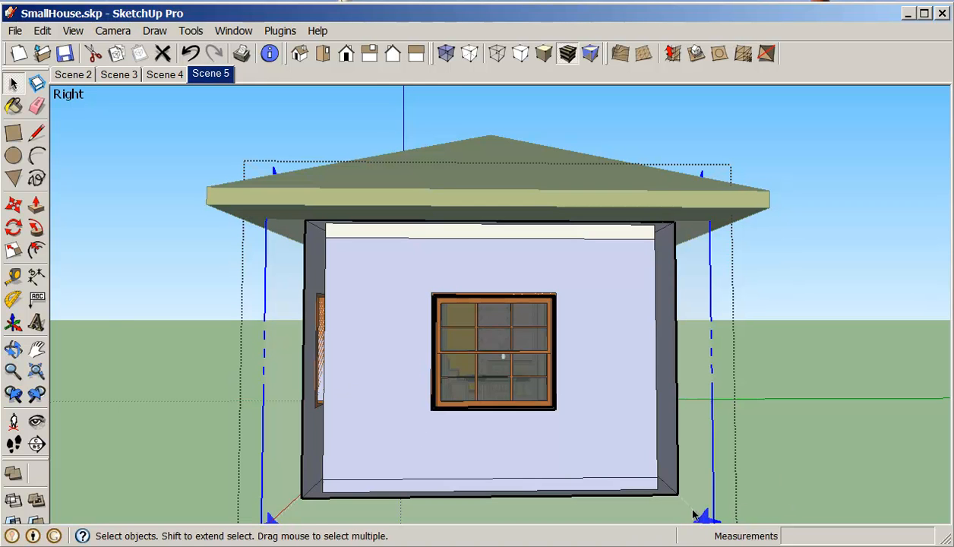
click(13, 204)
click(147, 401)
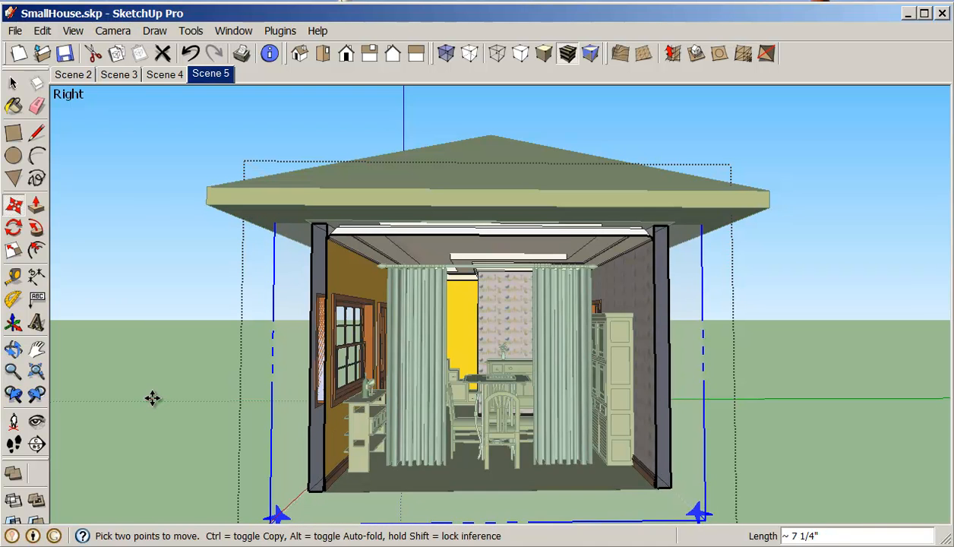
click(152, 398)
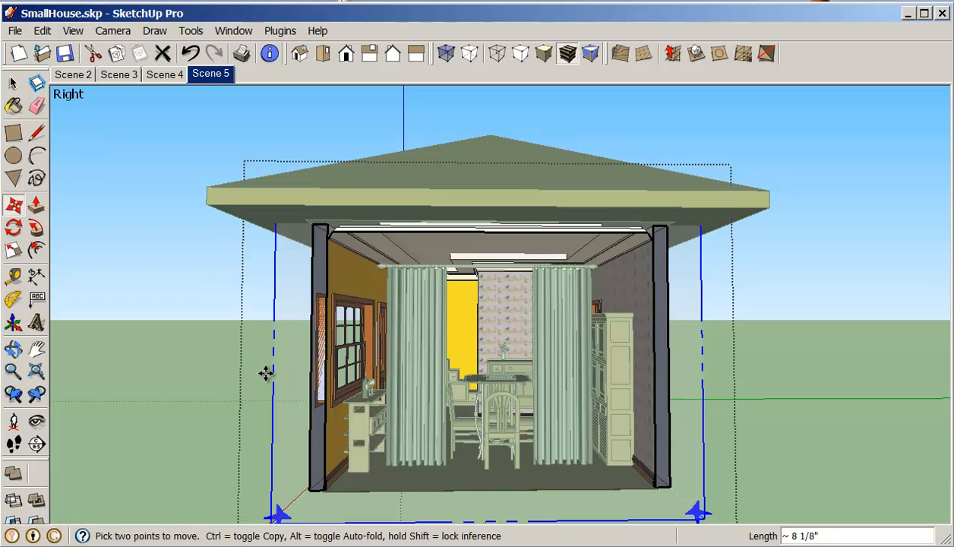
- Hide the right-side section plane while keeping its cut, and close the walls group
click(13, 85)
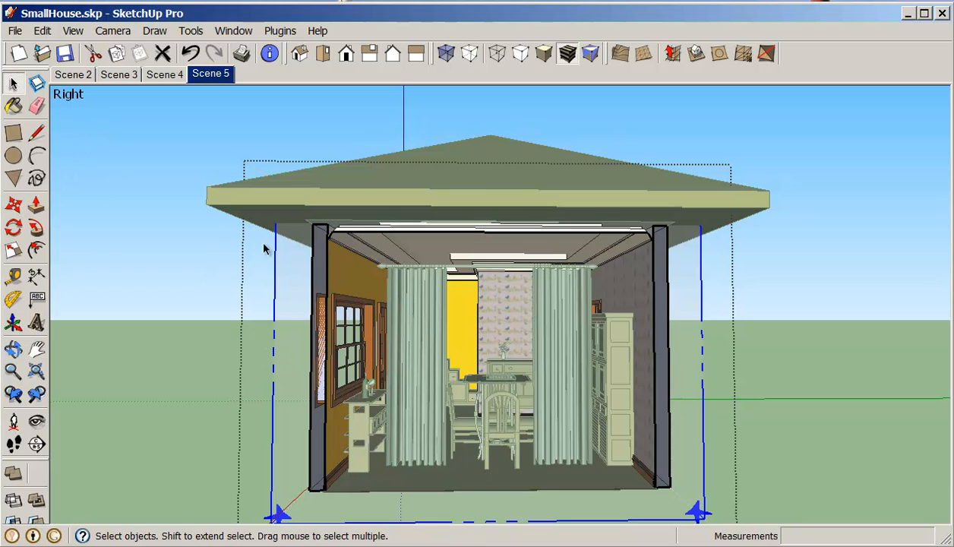
right_click(276, 257)
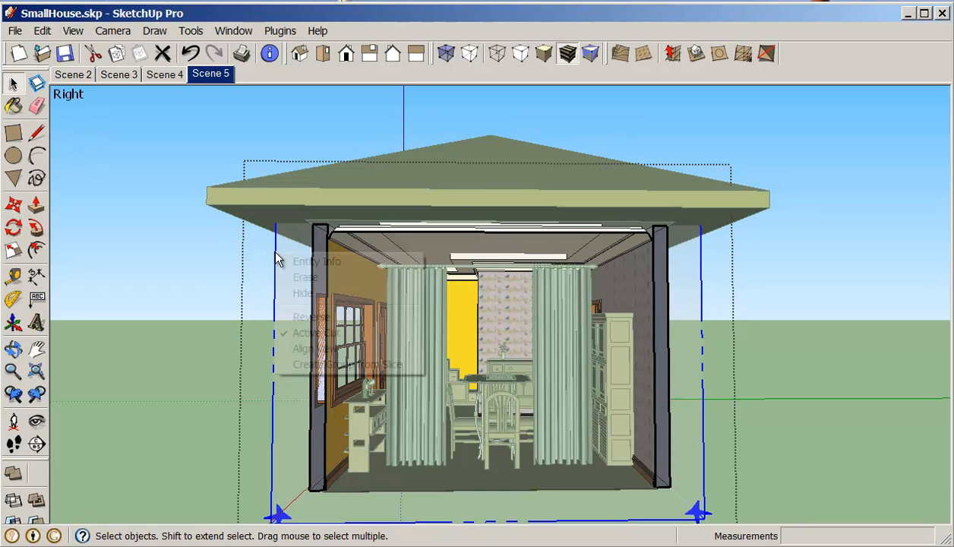
click(325, 294)
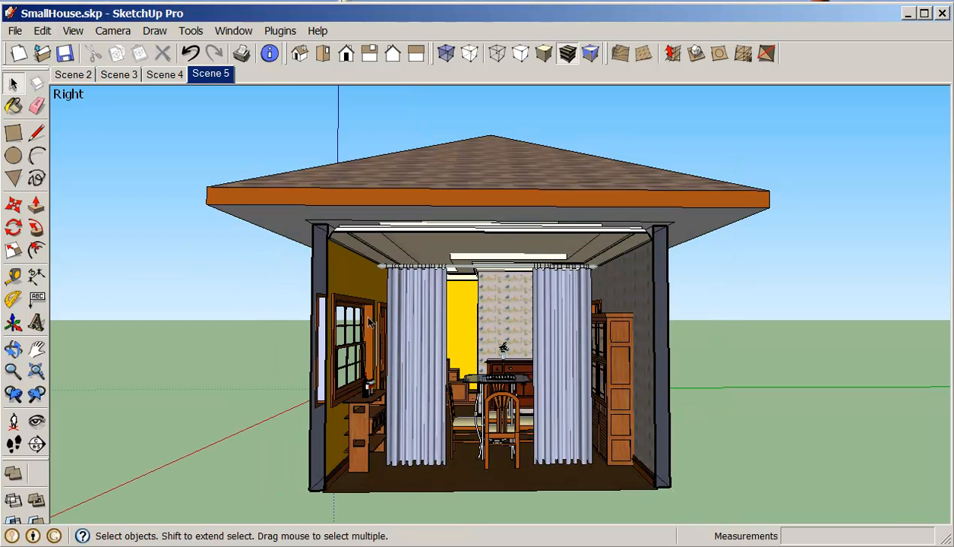
- Hide the curtains component that blocks the view into the sectioned room
click(419, 334)
right_click(420, 330)
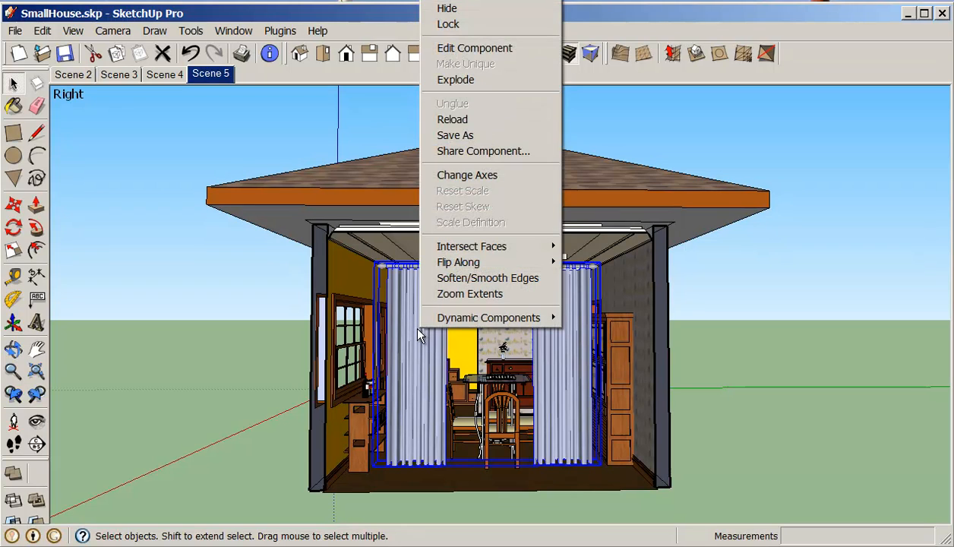
click(459, 10)
- Add a scene of the sectioned right-side interior after Scene 5, saving the style changes as a new style
right_click(209, 76)
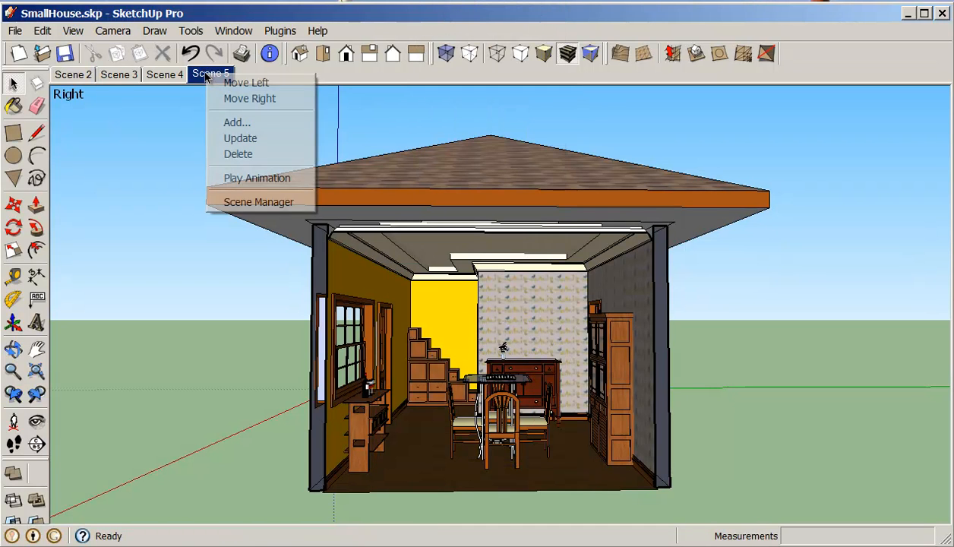
click(246, 123)
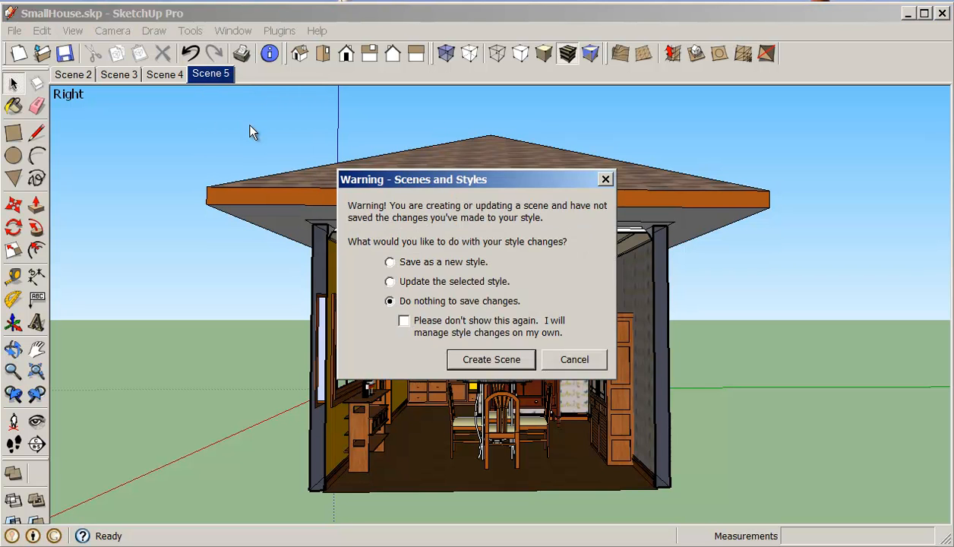
click(414, 264)
click(481, 364)
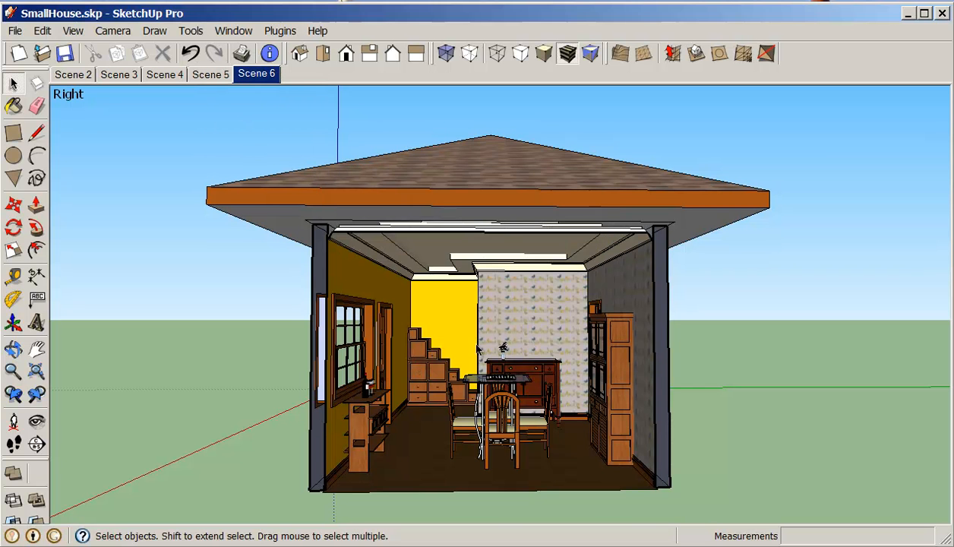
- Return to Scene 5, add another scene of the uncut right-side exterior, and reorder it to come after Scene 6
click(211, 75)
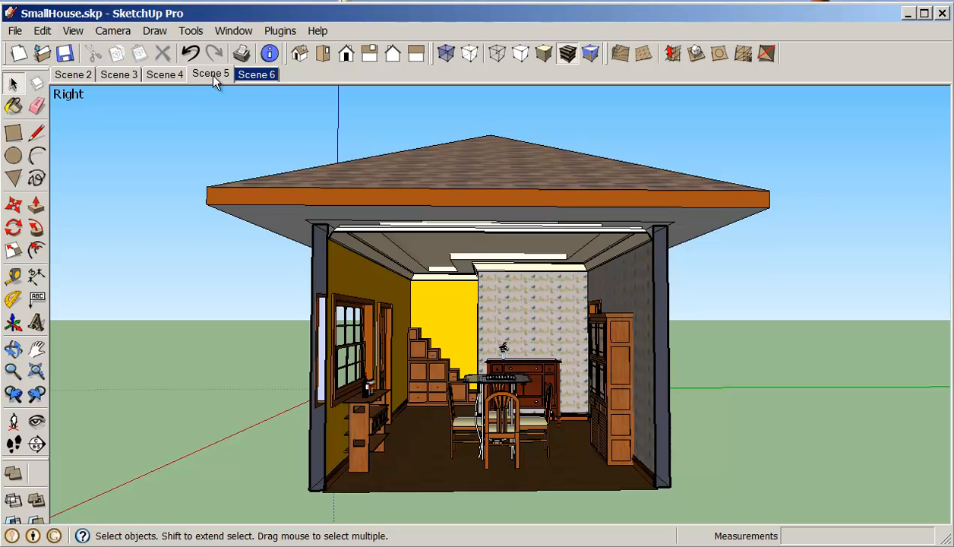
right_click(212, 78)
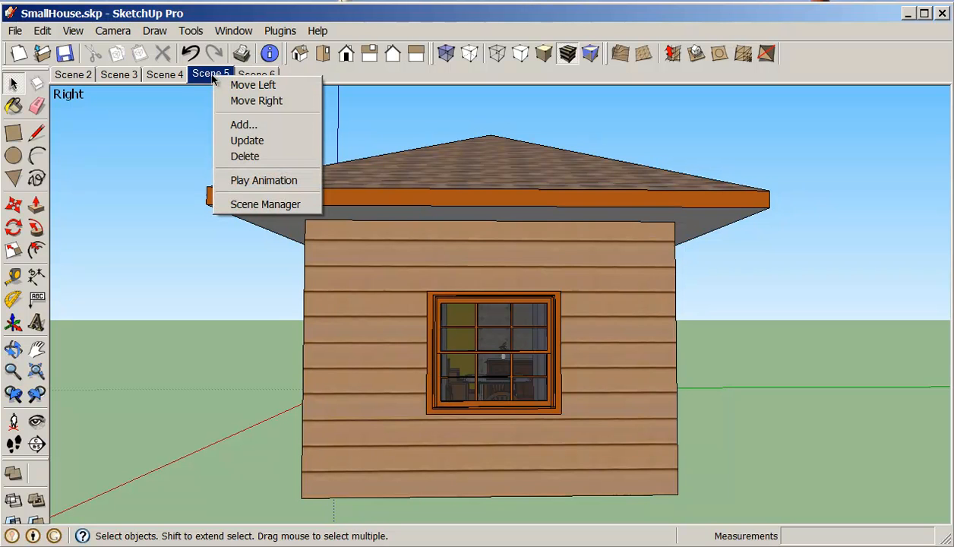
click(238, 124)
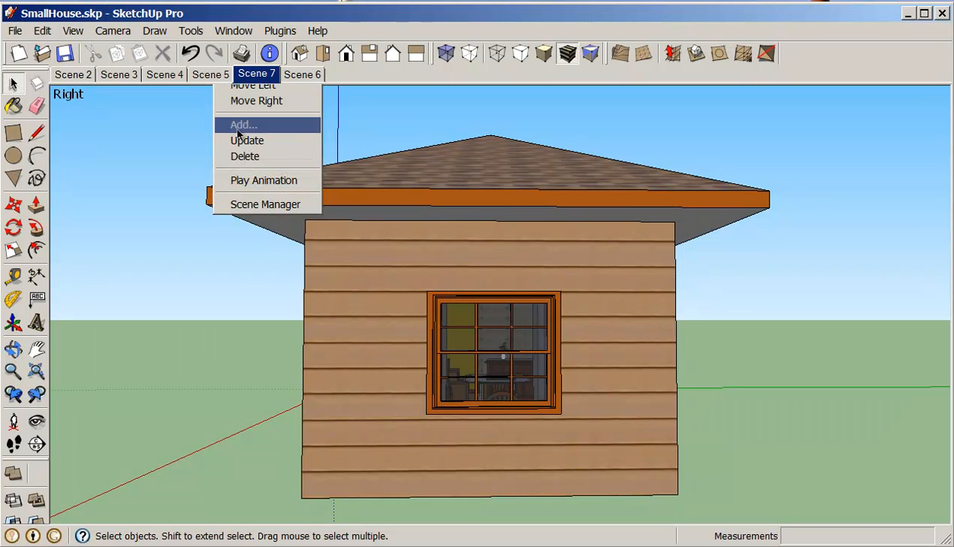
right_click(249, 74)
click(307, 97)
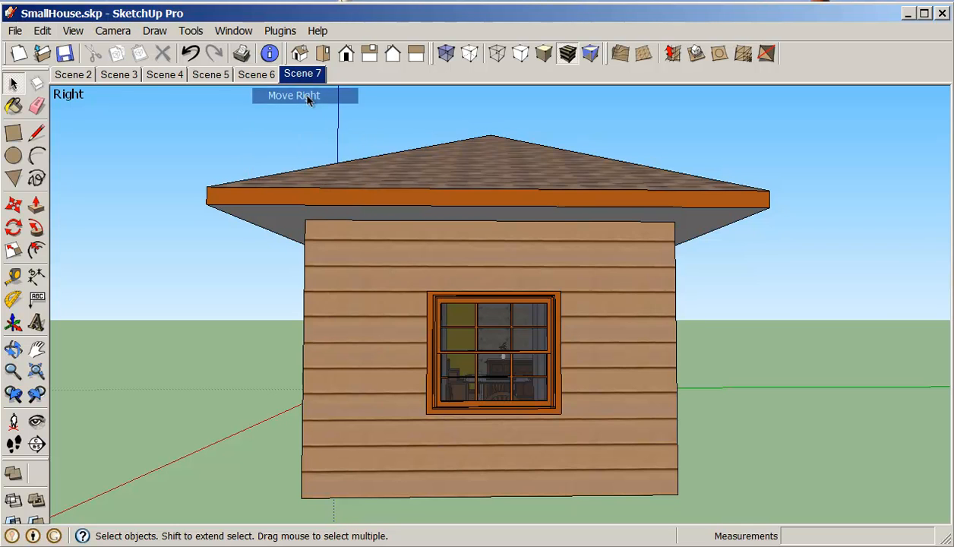
- Play the scene animation from Scene 2 to review the whole sequence, and stop it
click(70, 74)
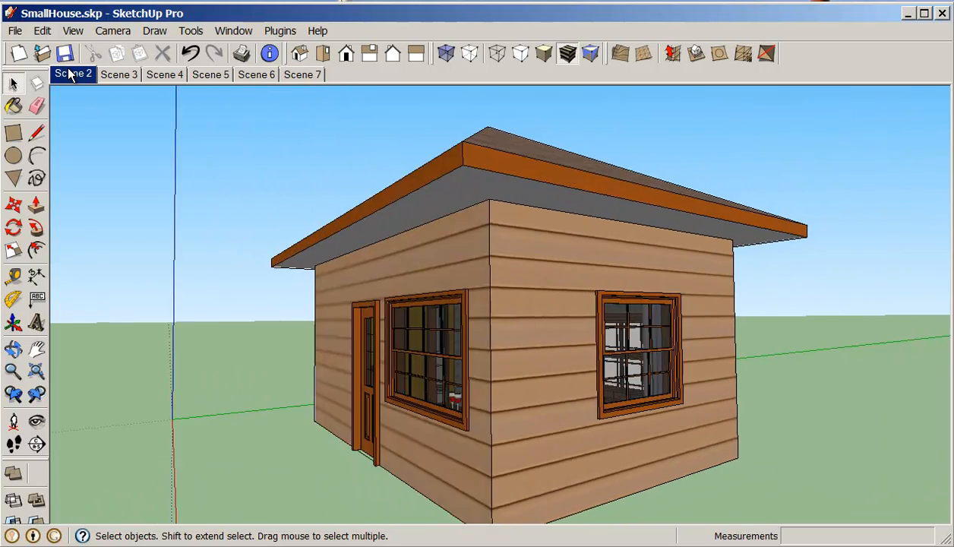
right_click(68, 74)
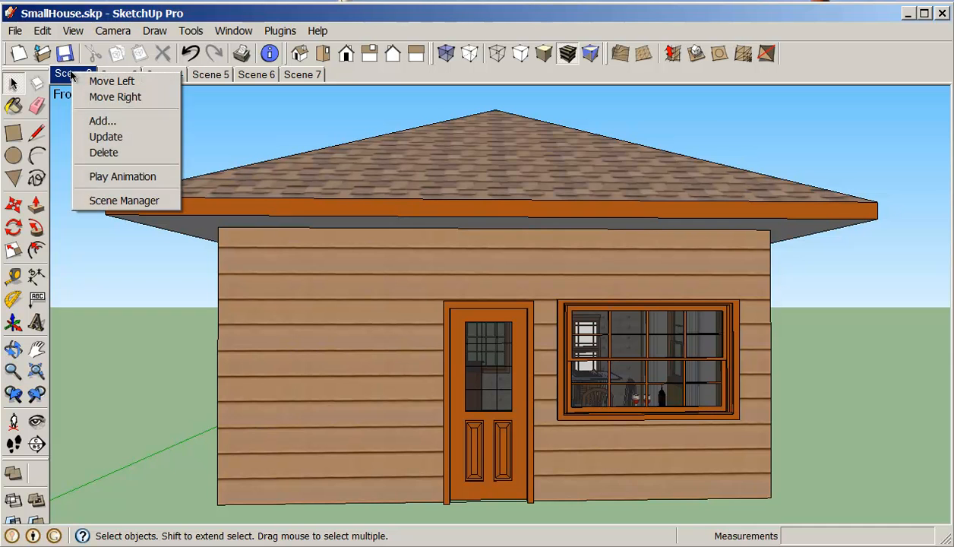
click(108, 177)
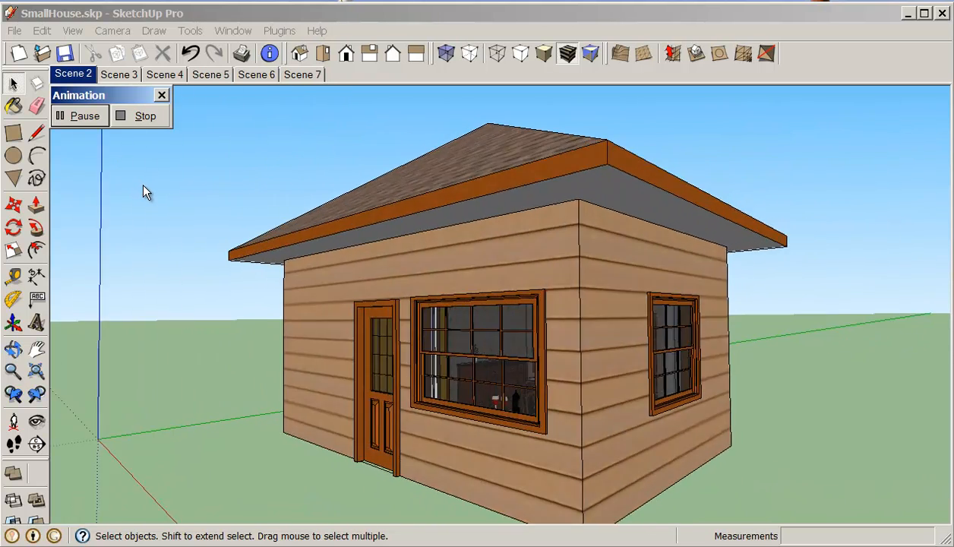
click(145, 117)
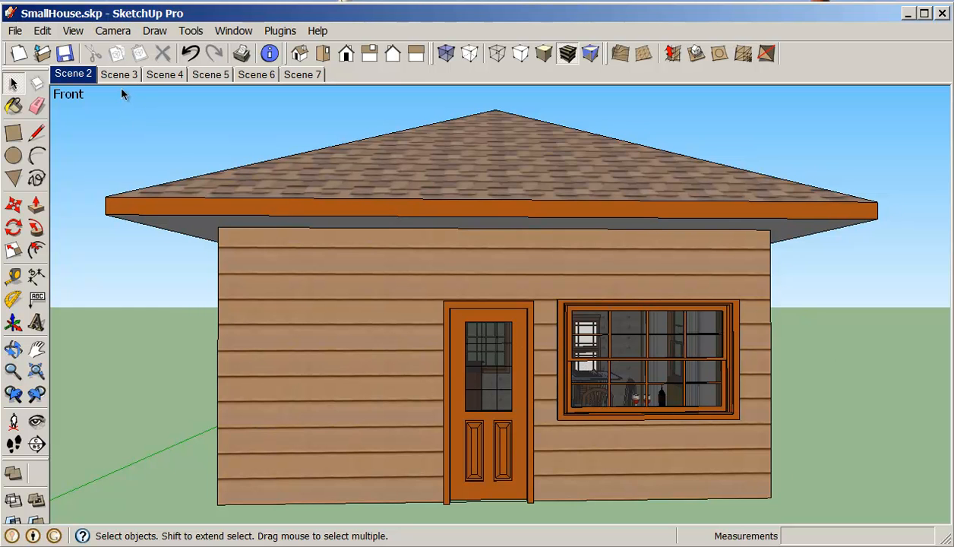
- Delete the intermediate exterior scenes, Scene 4 and Scene 5, from the sequence
click(173, 77)
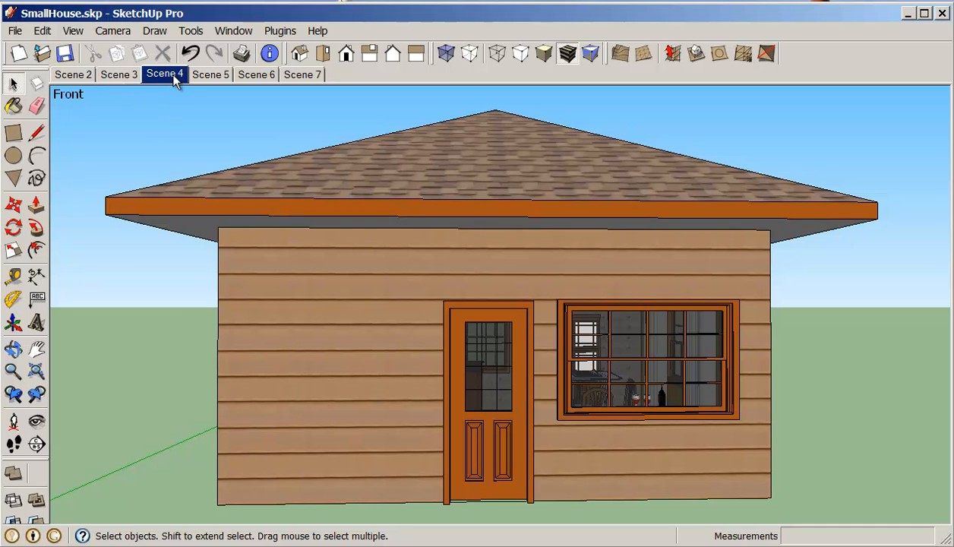
right_click(173, 79)
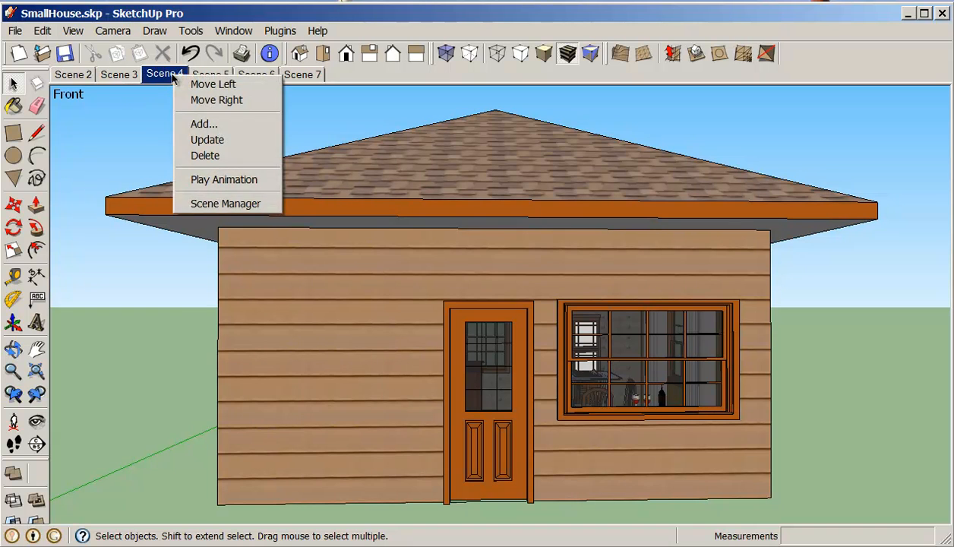
click(188, 154)
click(486, 322)
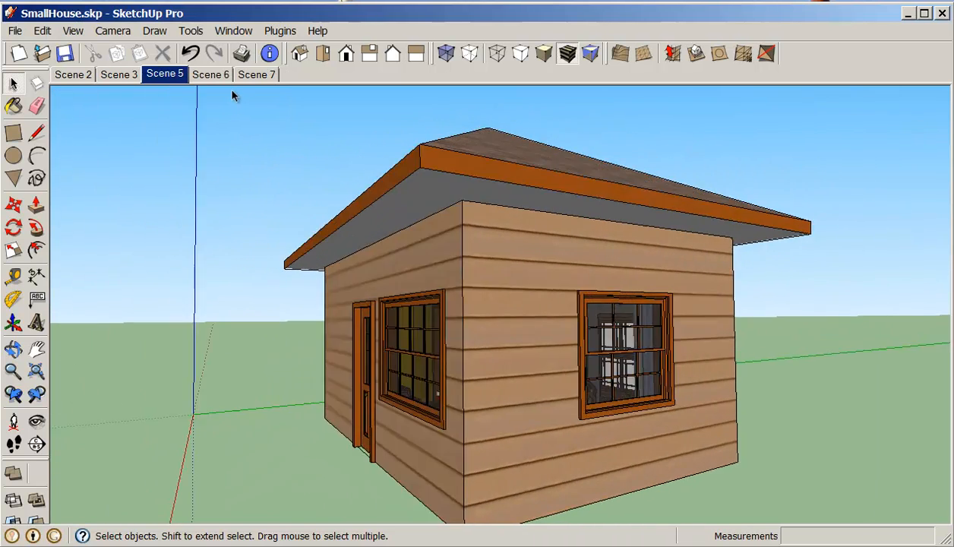
right_click(181, 79)
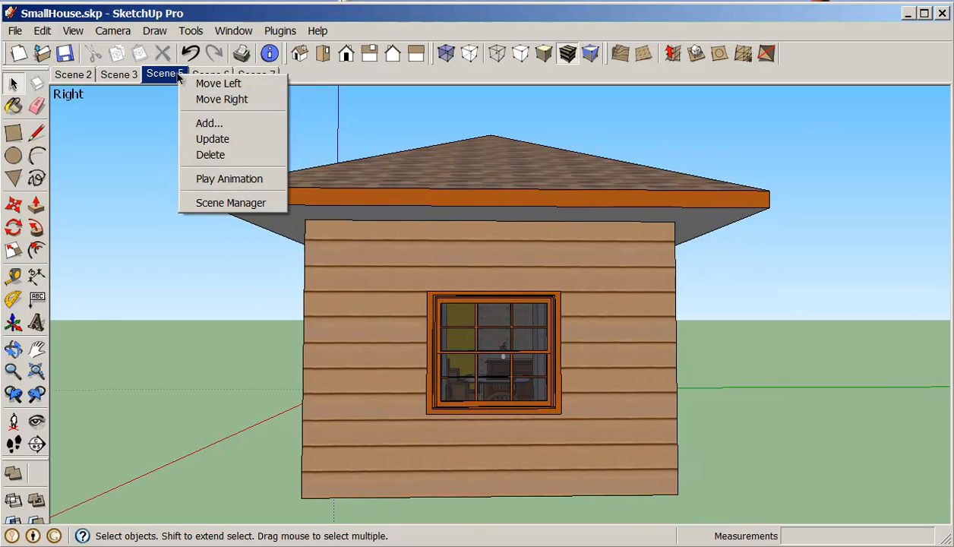
click(214, 155)
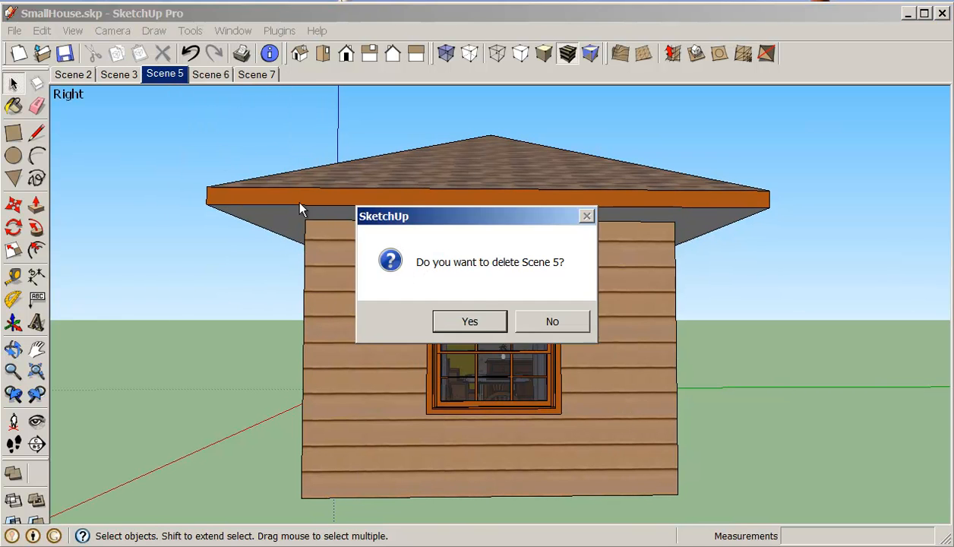
click(473, 322)
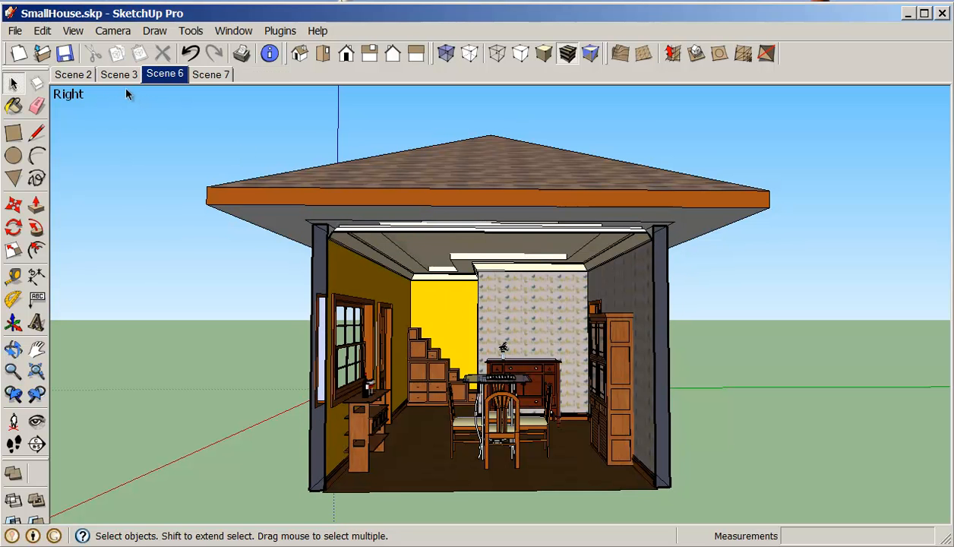
- Play the scene animation from Scene 2 to review the sequence without the intermediate exterior scenes, and stop it
click(74, 74)
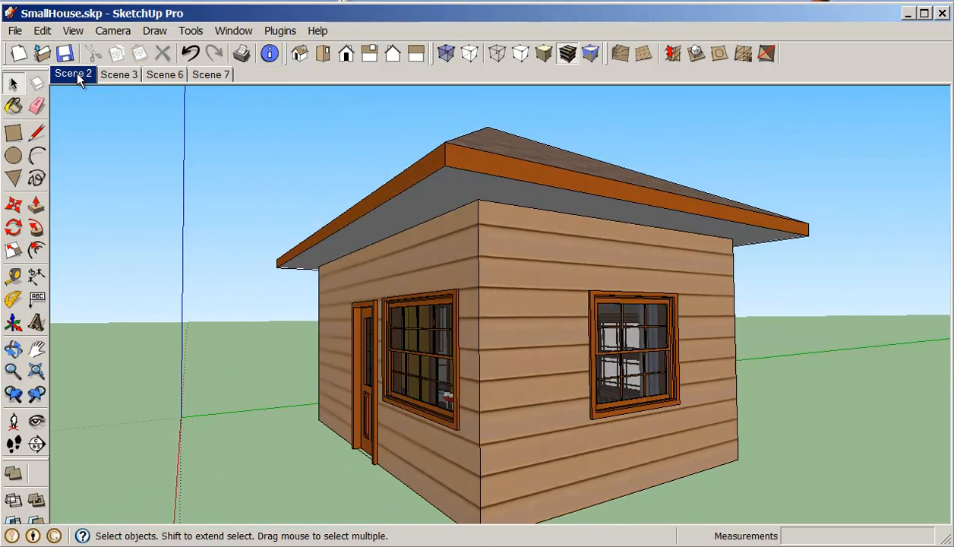
right_click(76, 72)
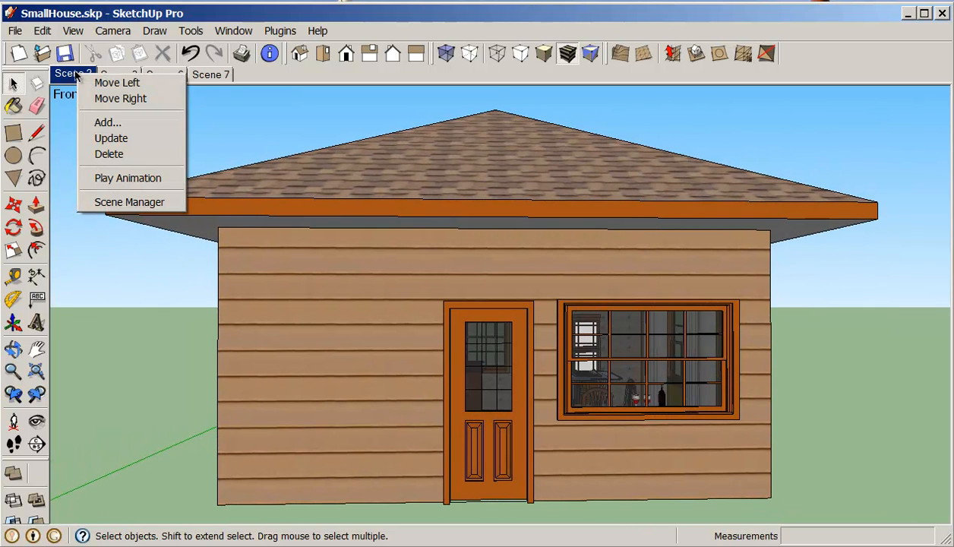
click(127, 177)
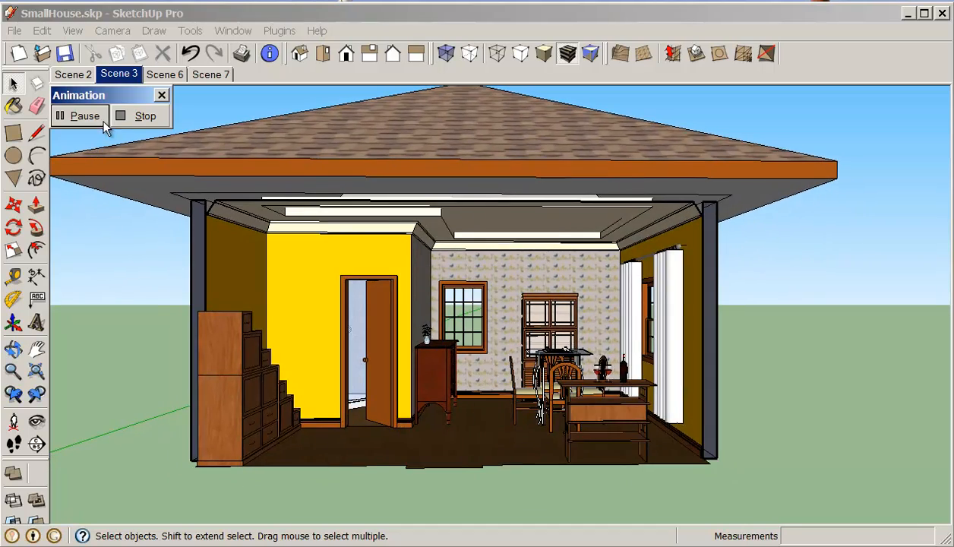
click(146, 117)
- Add a duplicate scene of the front section view after Scene 3 and one of the right section view after Scene 6
click(124, 74)
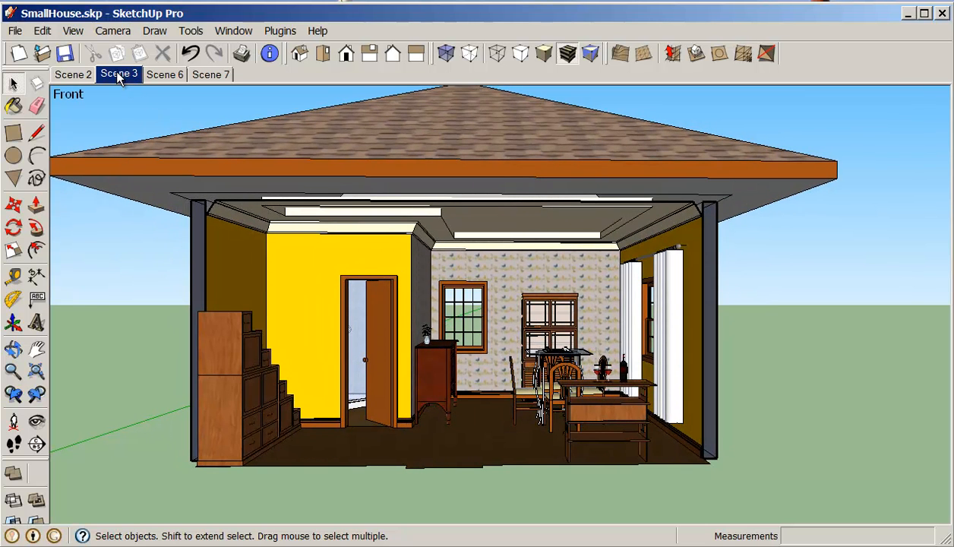
right_click(117, 74)
click(143, 98)
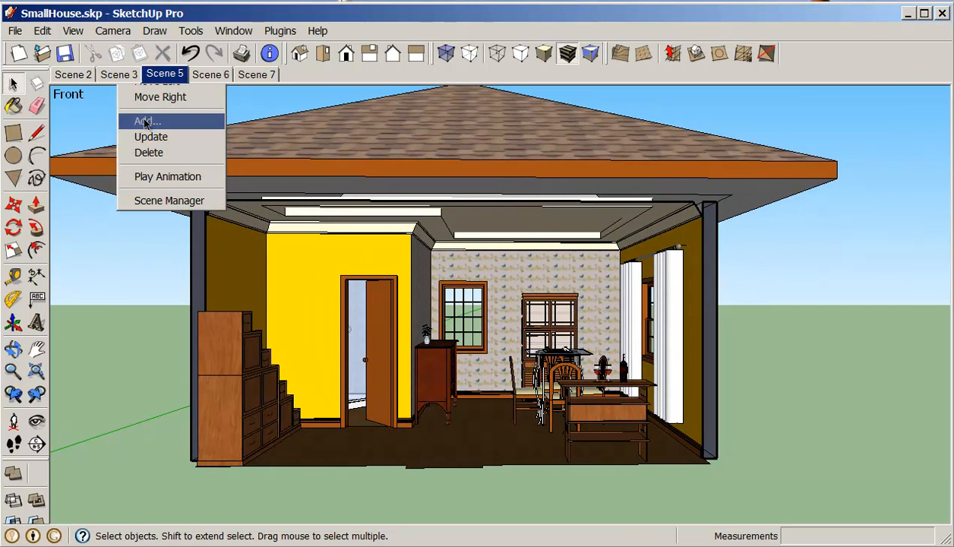
click(220, 77)
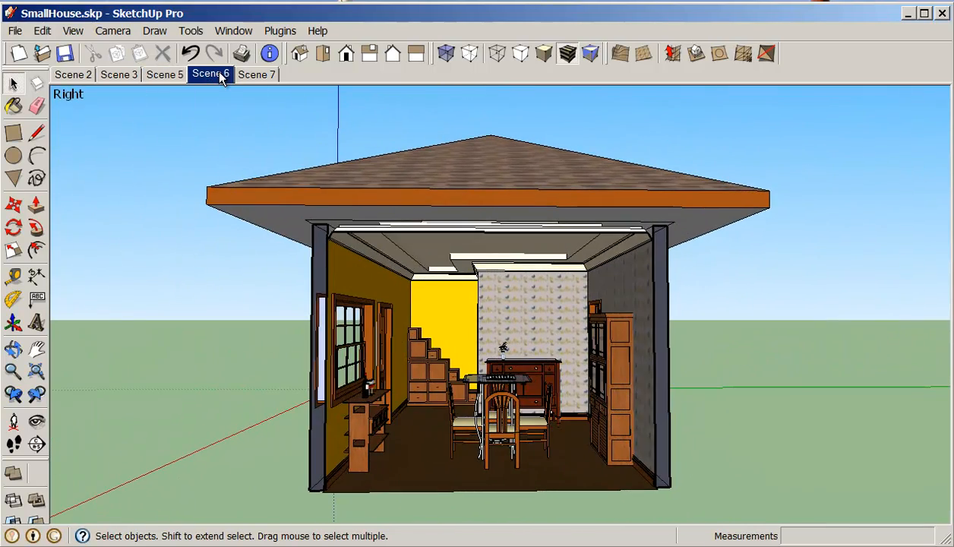
right_click(220, 76)
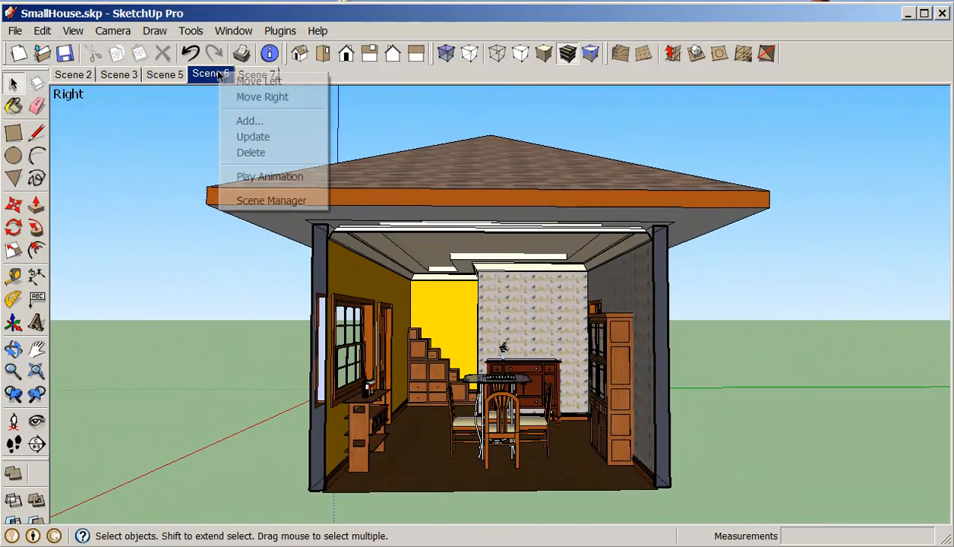
click(242, 123)
- Replay the animation from Scene 2 to review the sequence with the duplicated section scenes, and stop it
click(76, 75)
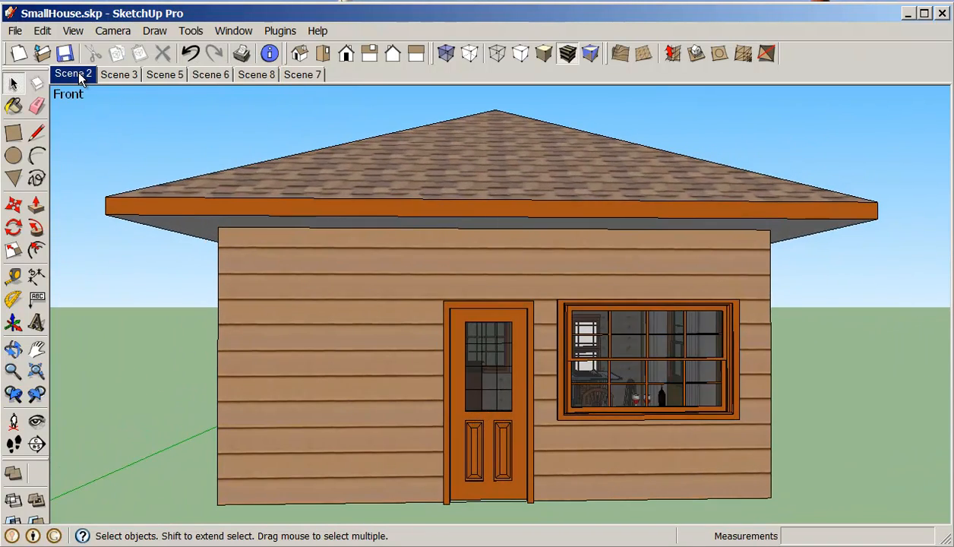
right_click(80, 78)
click(122, 177)
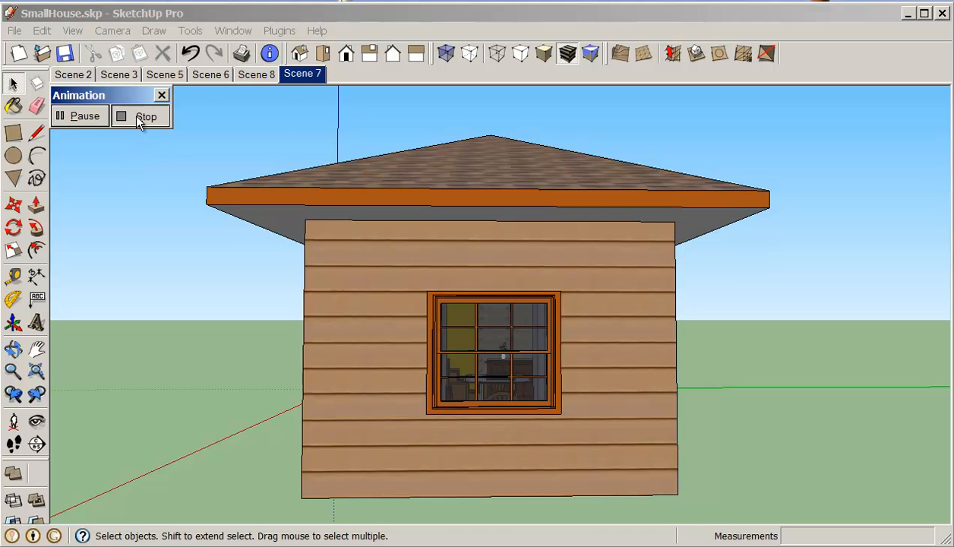
click(140, 115)
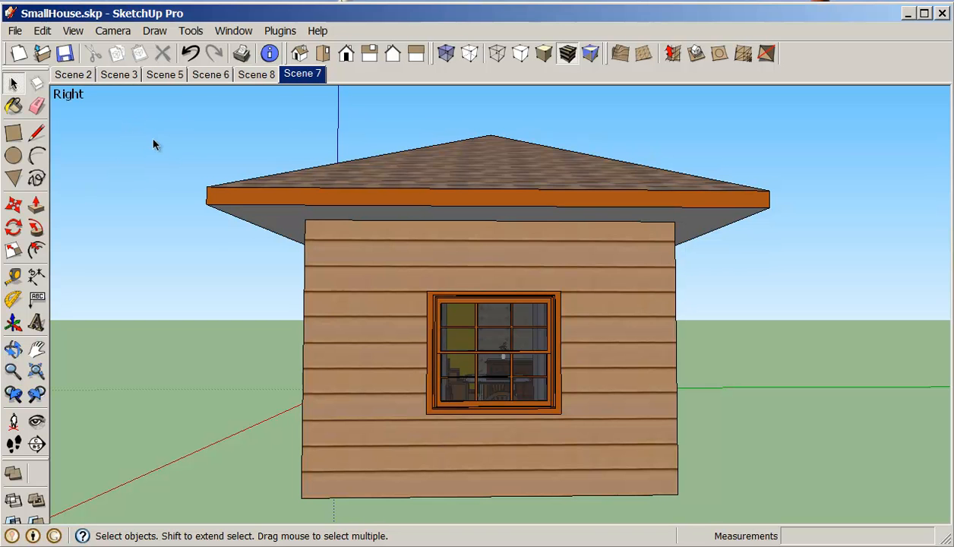
- Return to Scene 2 and switch the camera to the standard top view of the house
click(73, 75)
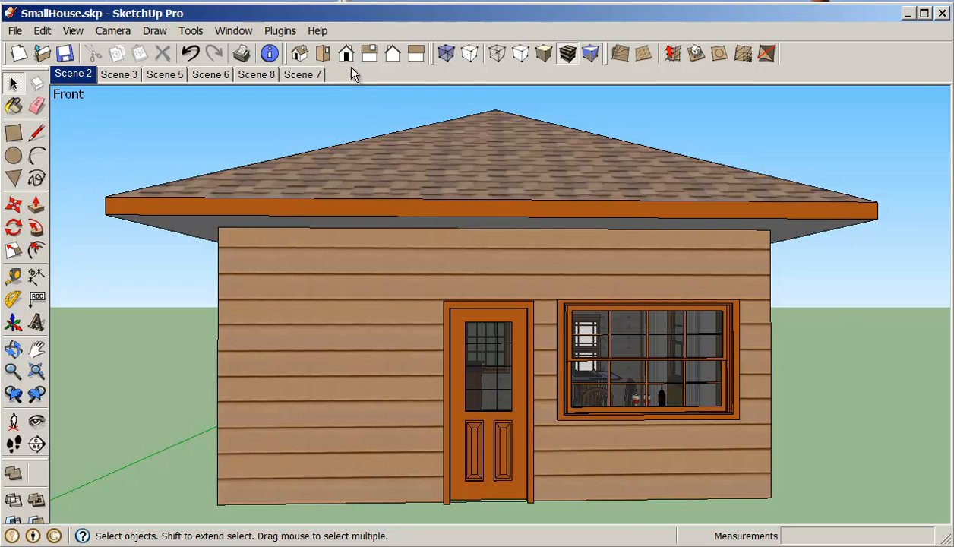
click(318, 51)
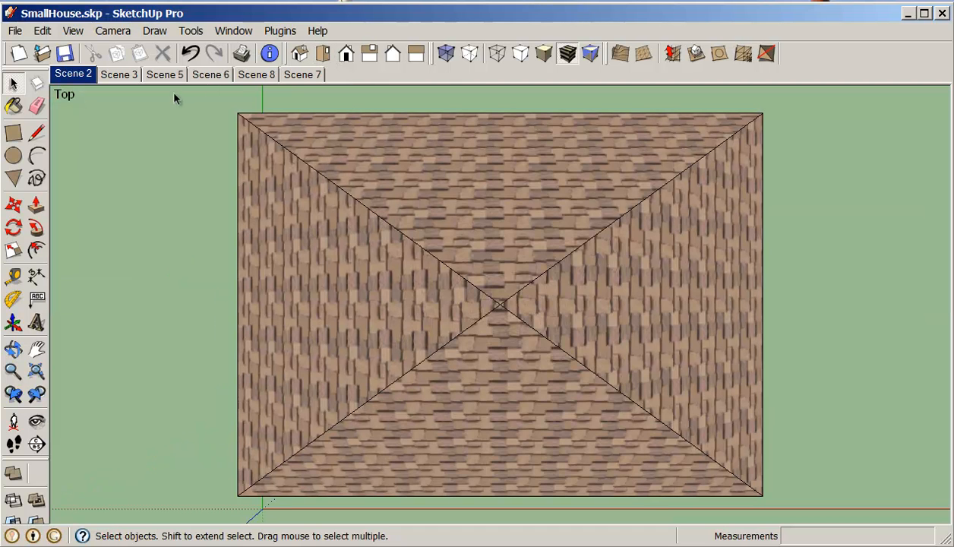
right_click(67, 76)
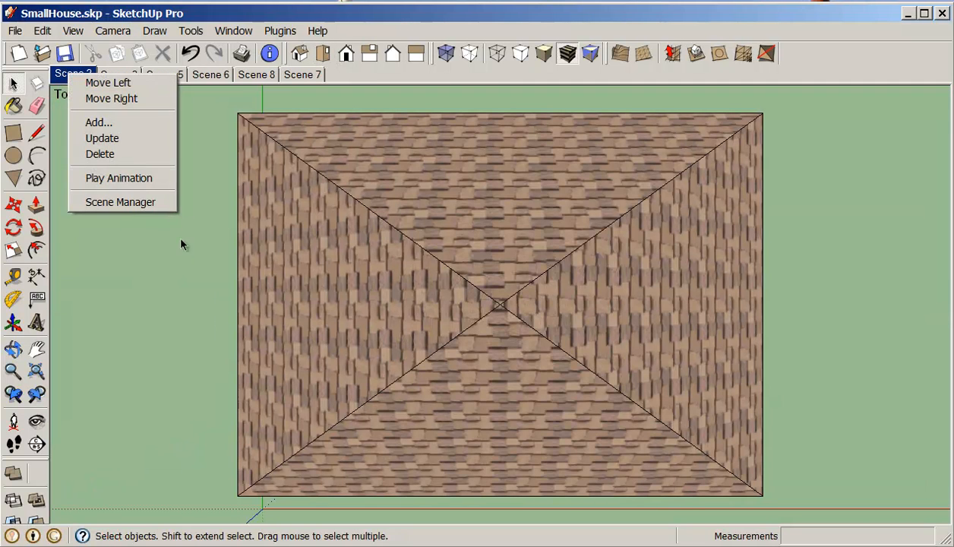
click(163, 284)
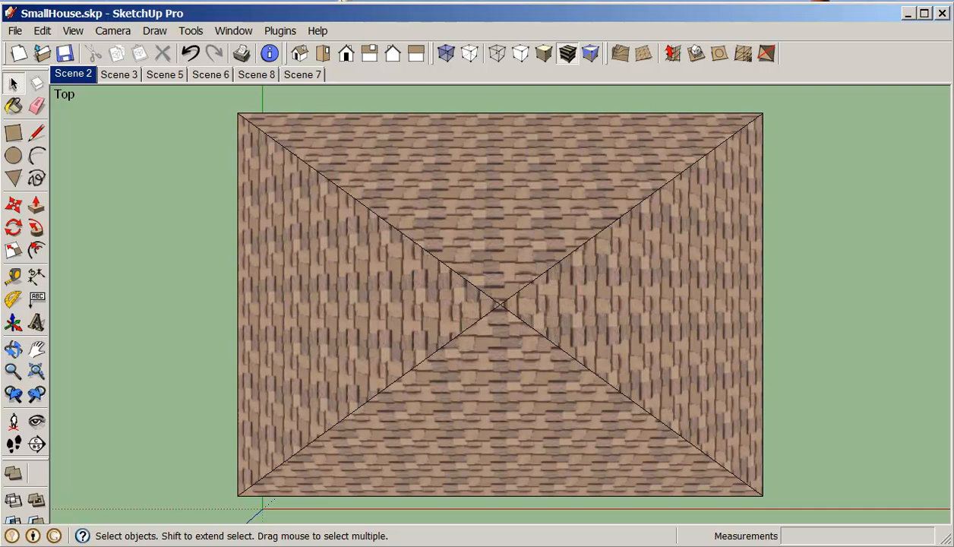
- Show the model's layer list and hide the Roof and Ceiling layers, keeping Crown-Molding visible
click(233, 30)
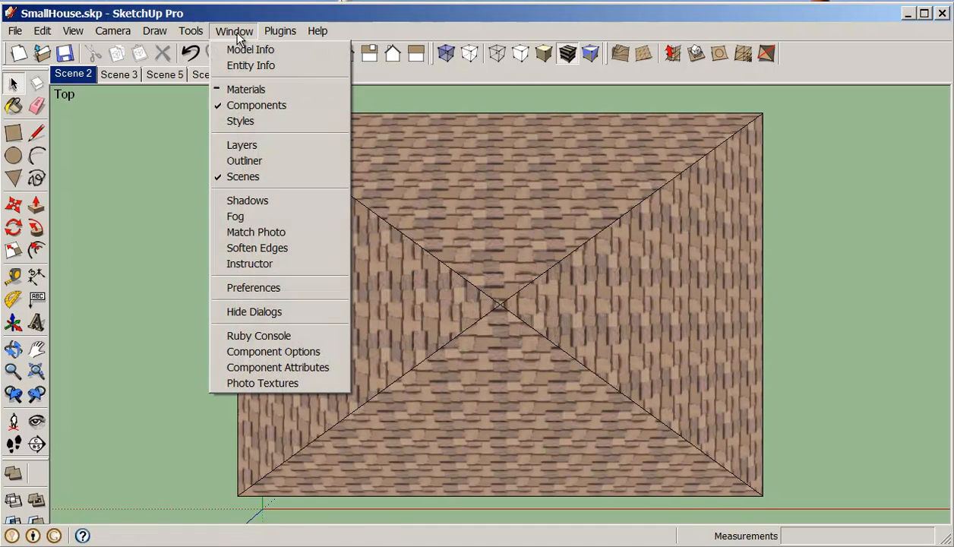
click(265, 145)
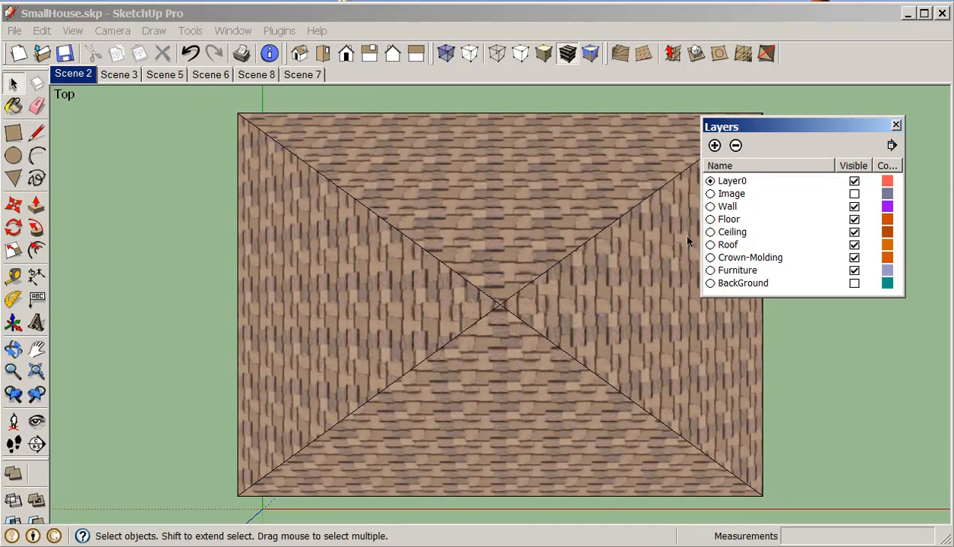
click(854, 245)
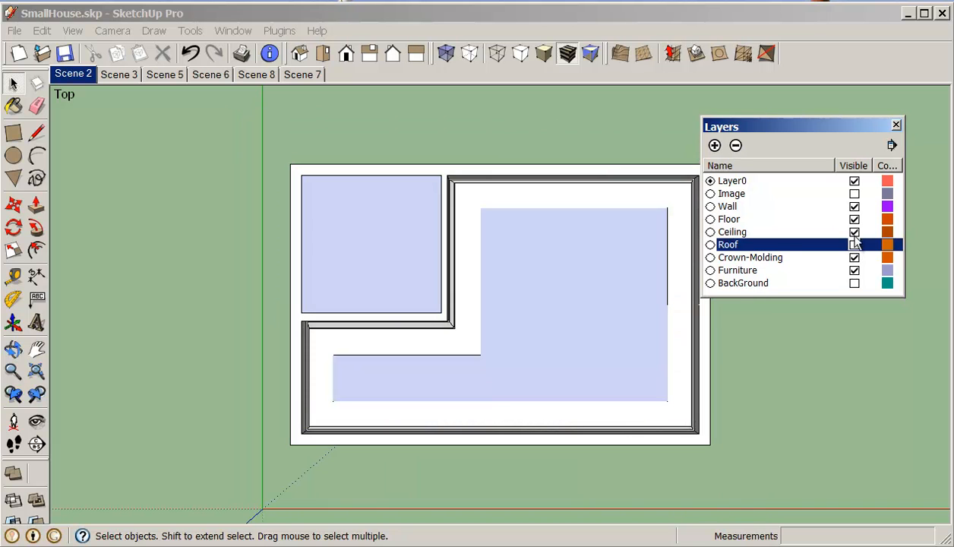
click(855, 232)
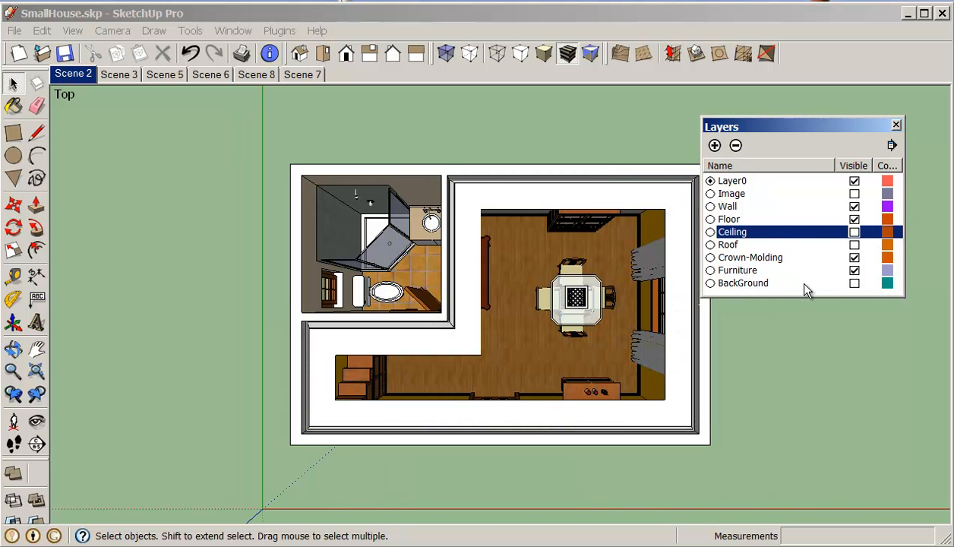
click(854, 260)
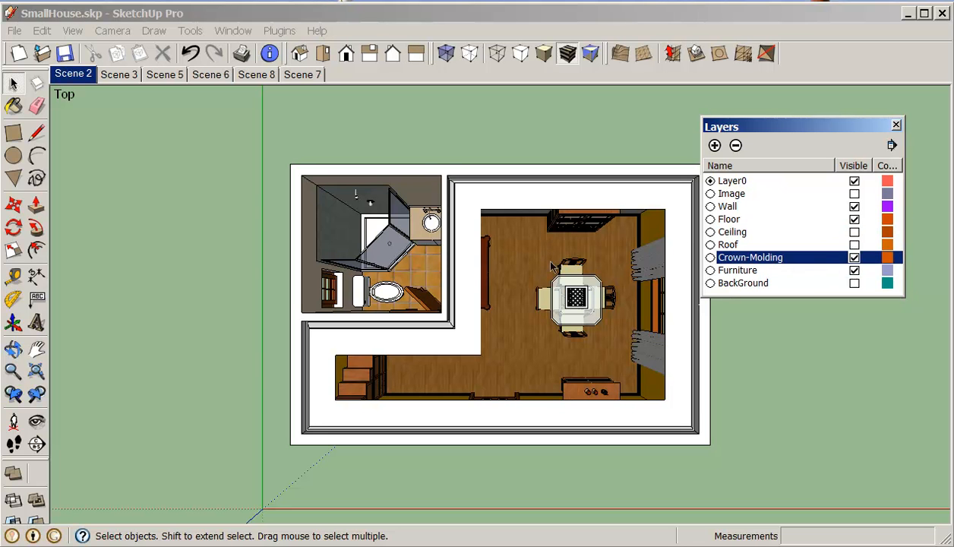
- Open the house group for editing and hide the white horizontal ceiling border face around the main room
click(472, 278)
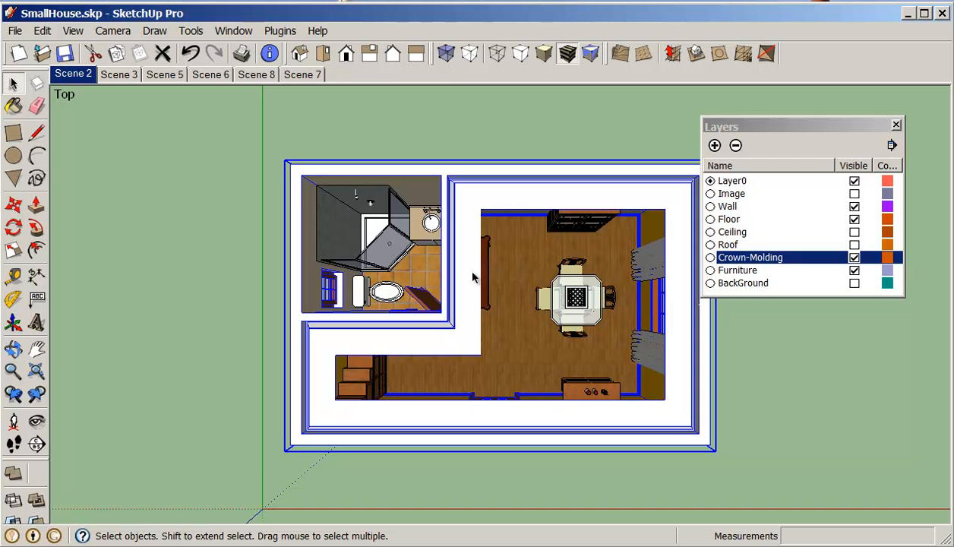
double_click(472, 278)
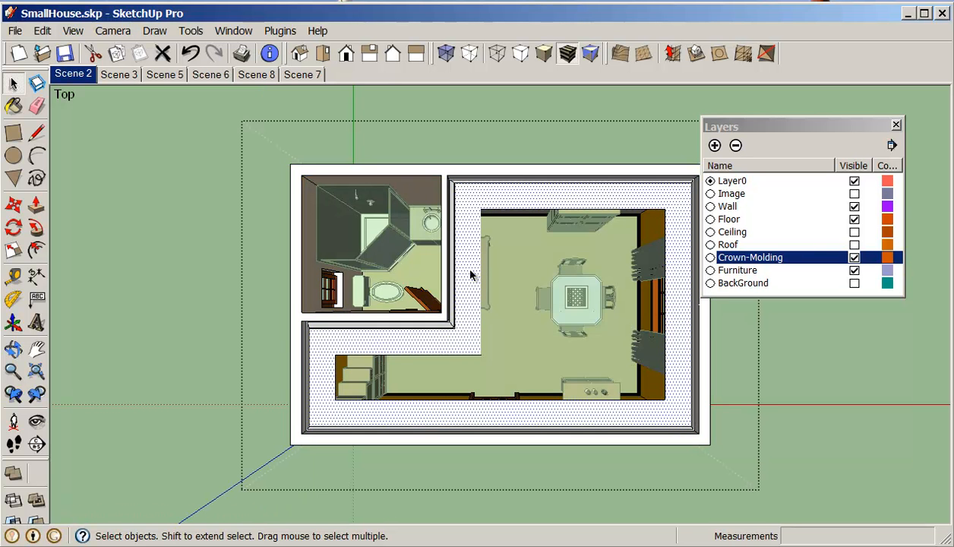
middle_drag(528, 270, 480, 262)
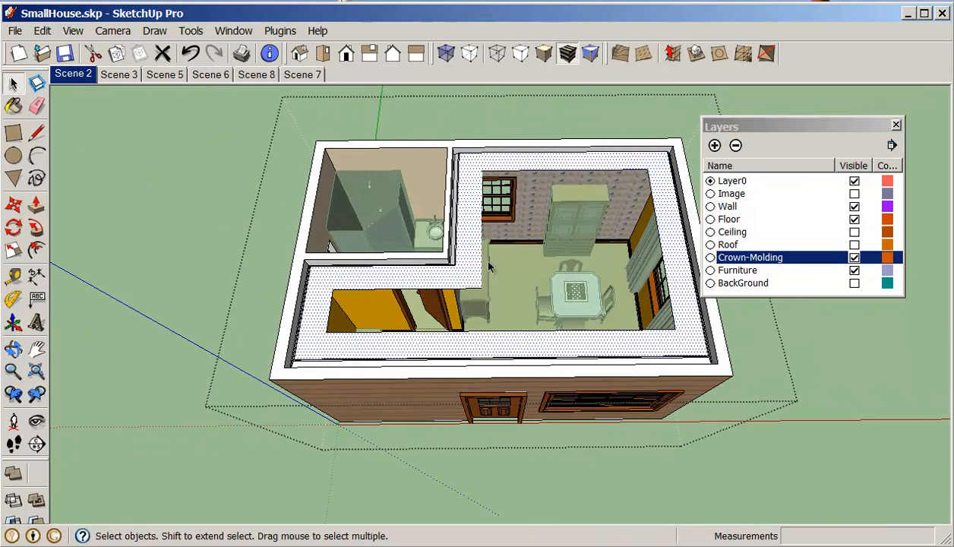
right_click(456, 211)
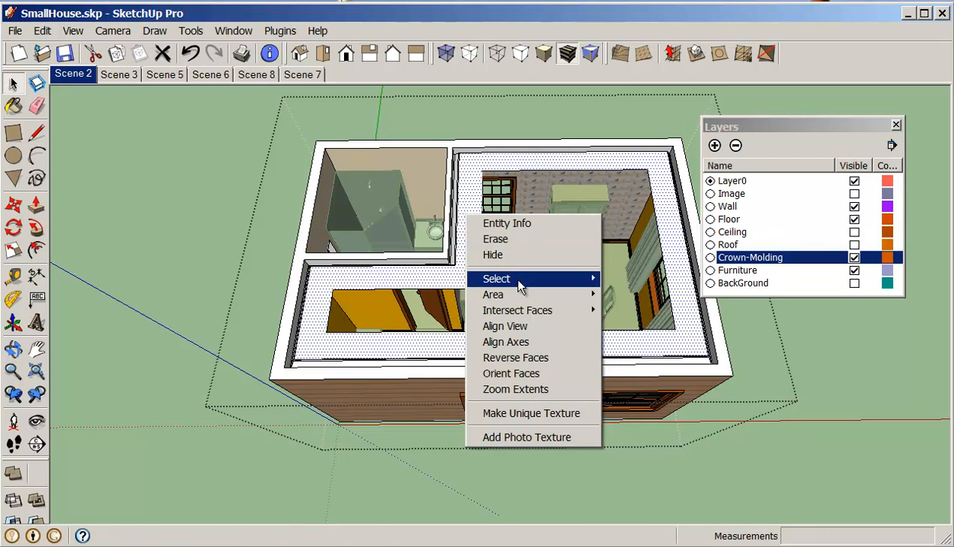
click(501, 255)
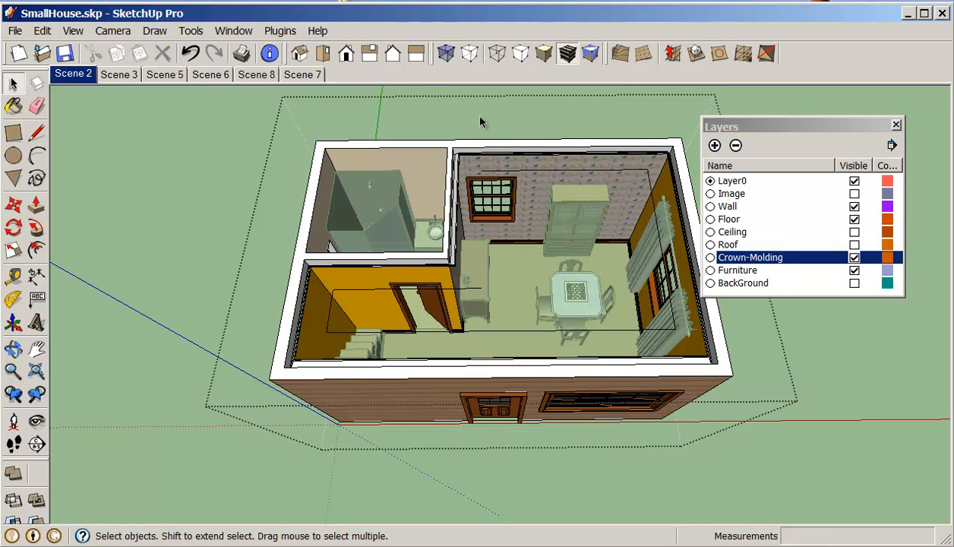
- Select the leftover edges outlining the ceiling opening in the main room and hide them
click(545, 174)
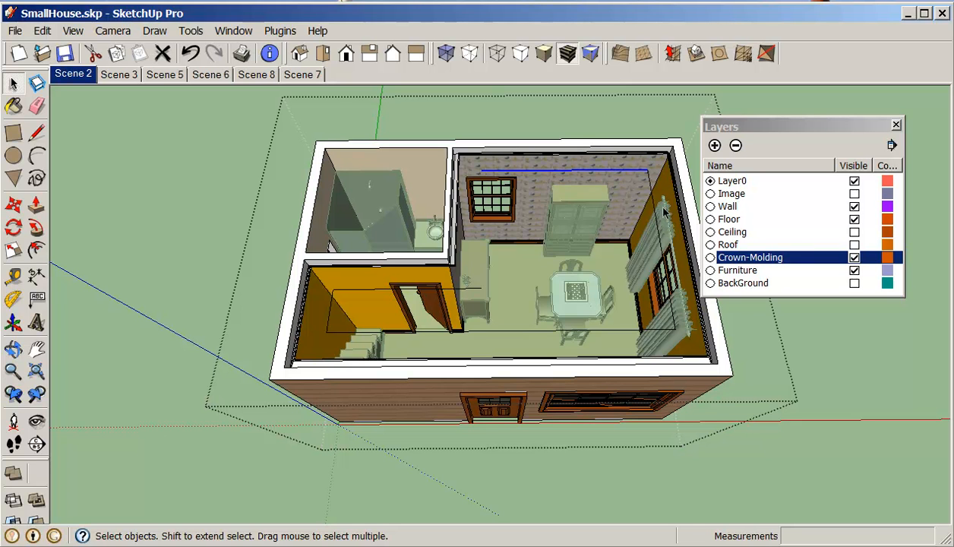
shift+click(660, 232)
shift+click(607, 331)
shift+click(466, 288)
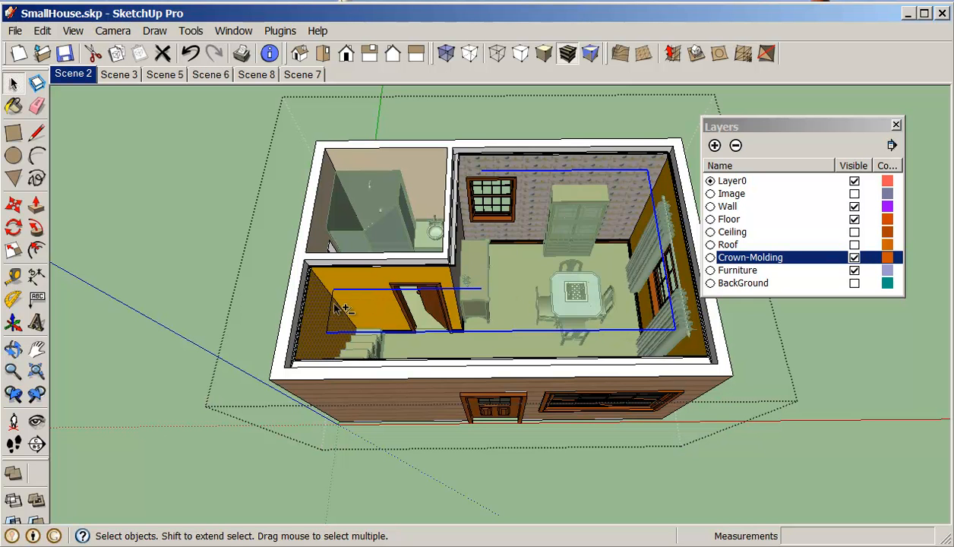
shift+click(312, 299)
right_click(367, 295)
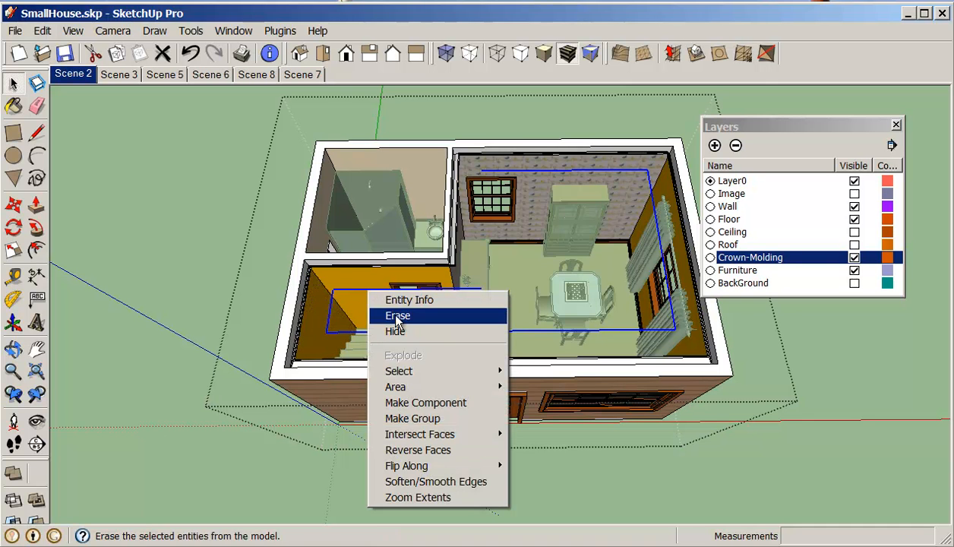
click(472, 333)
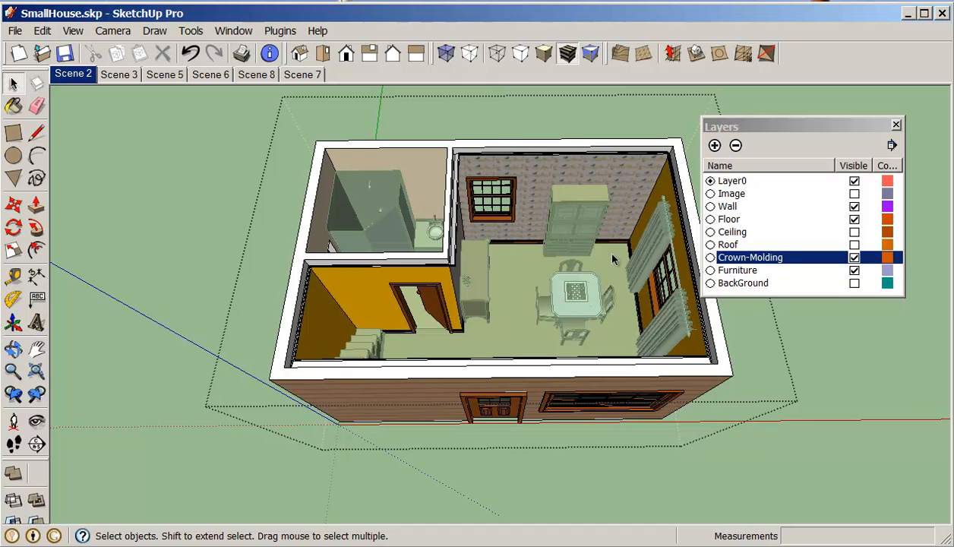
- Leave the house group and show the floor plan in top view with parallel projection, keeping the Layers window clear of it
click(322, 54)
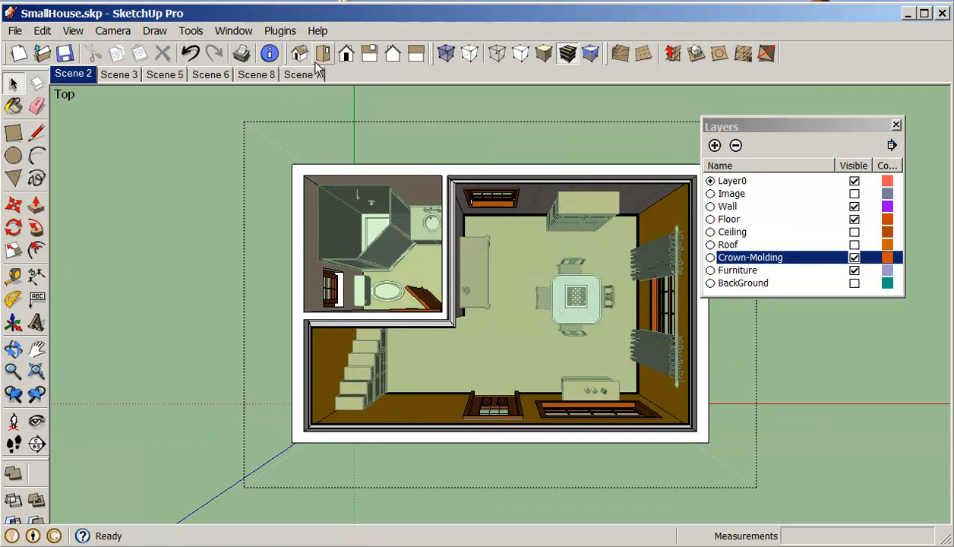
click(121, 168)
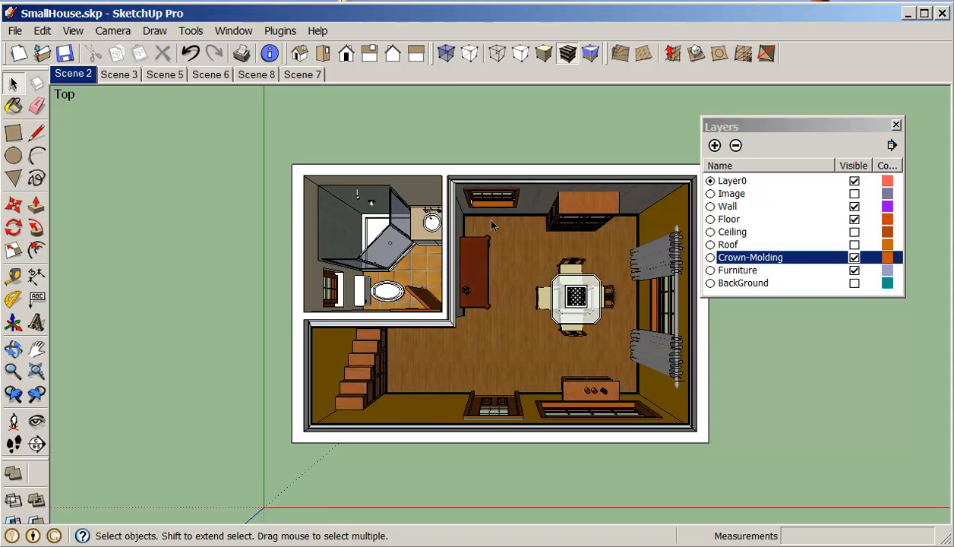
click(114, 31)
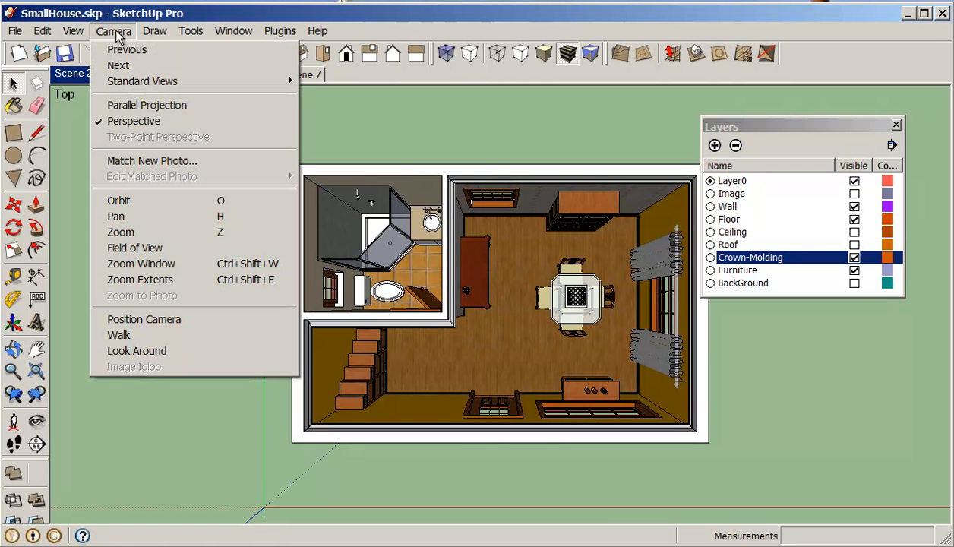
click(116, 107)
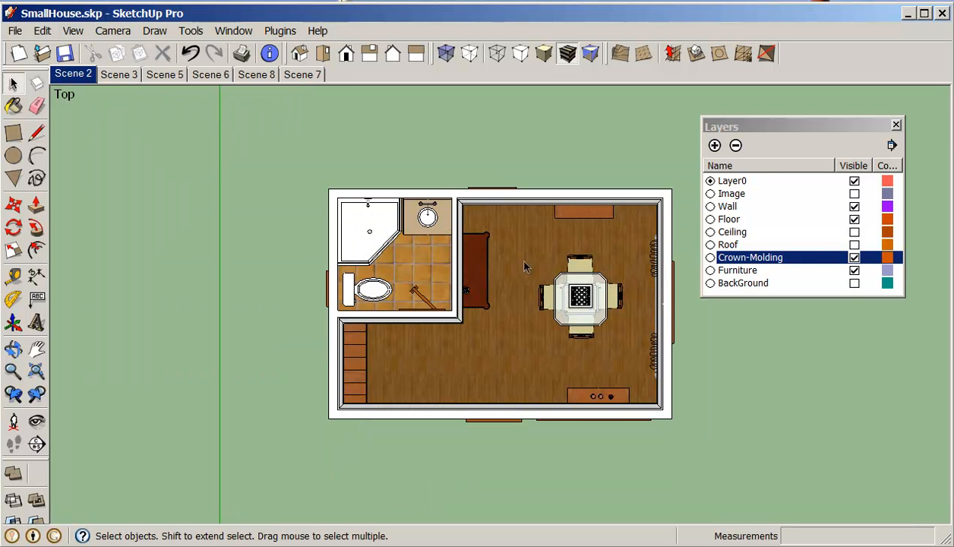
scroll(512, 256, up, 2)
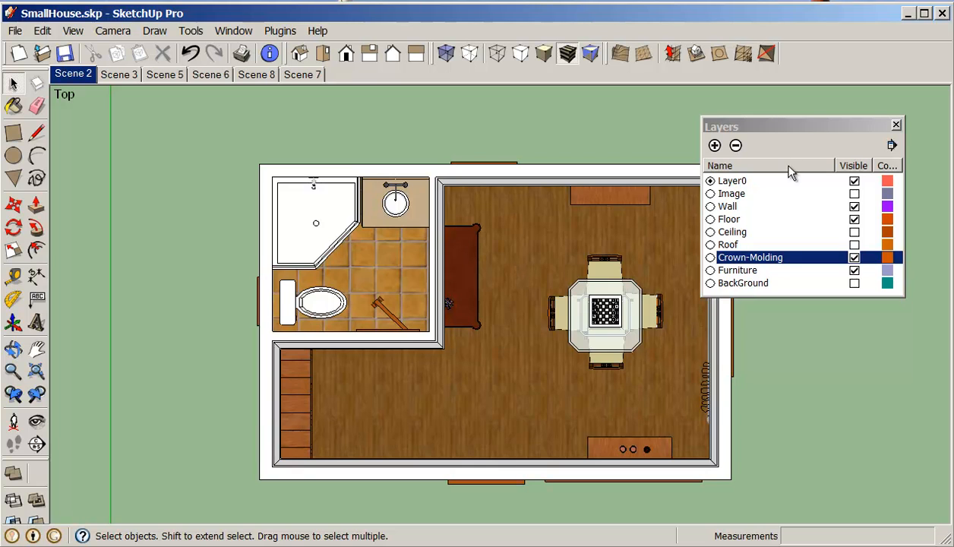
drag(777, 130, 859, 187)
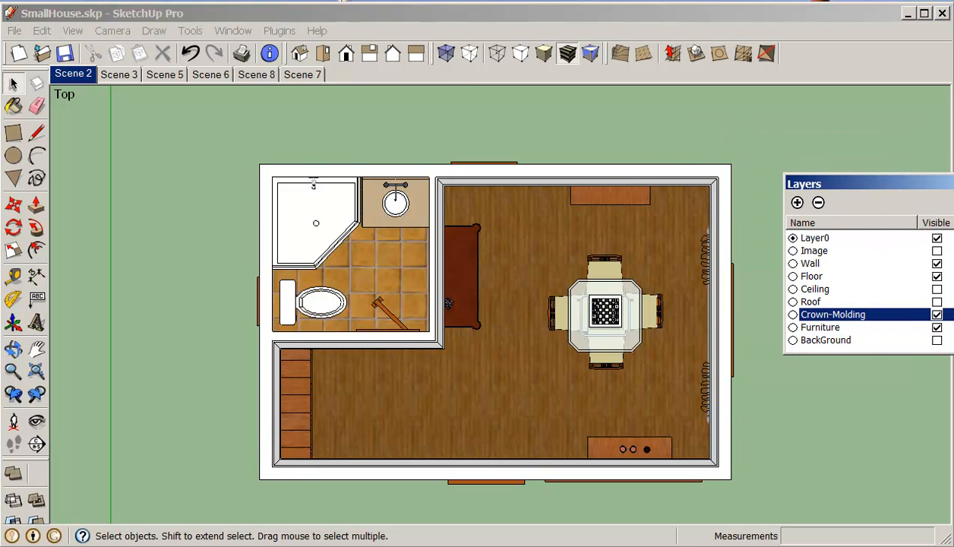
drag(866, 188, 839, 199)
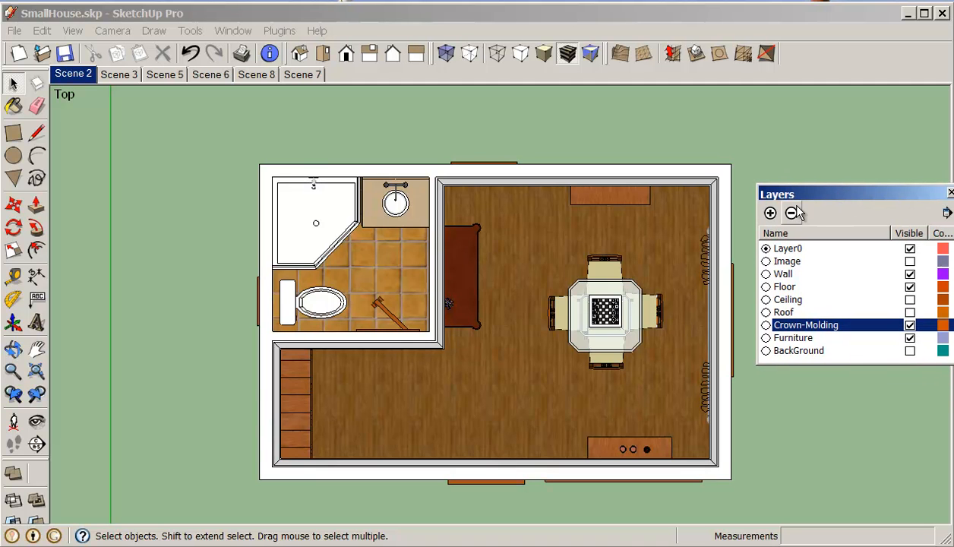
- Add a new layer named Dims to the model
click(771, 213)
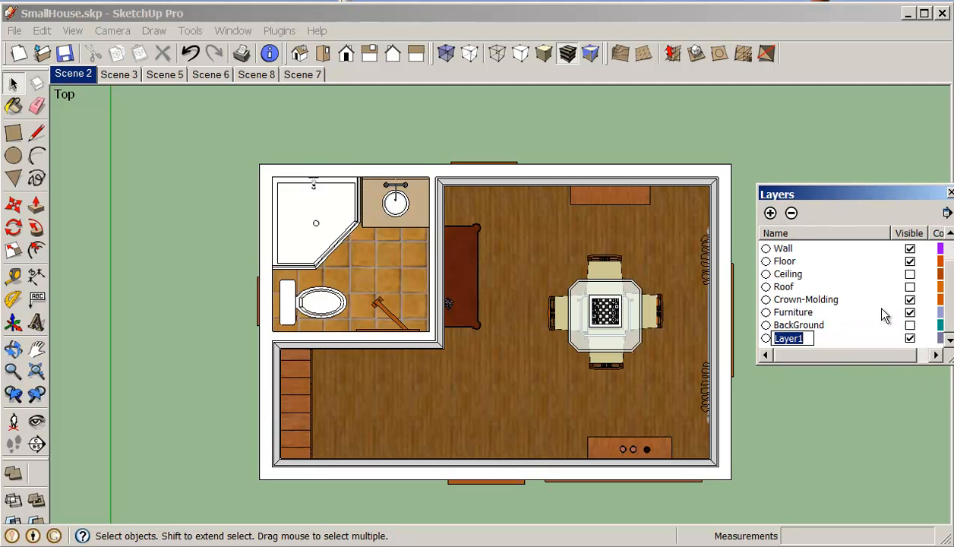
text(Dims)
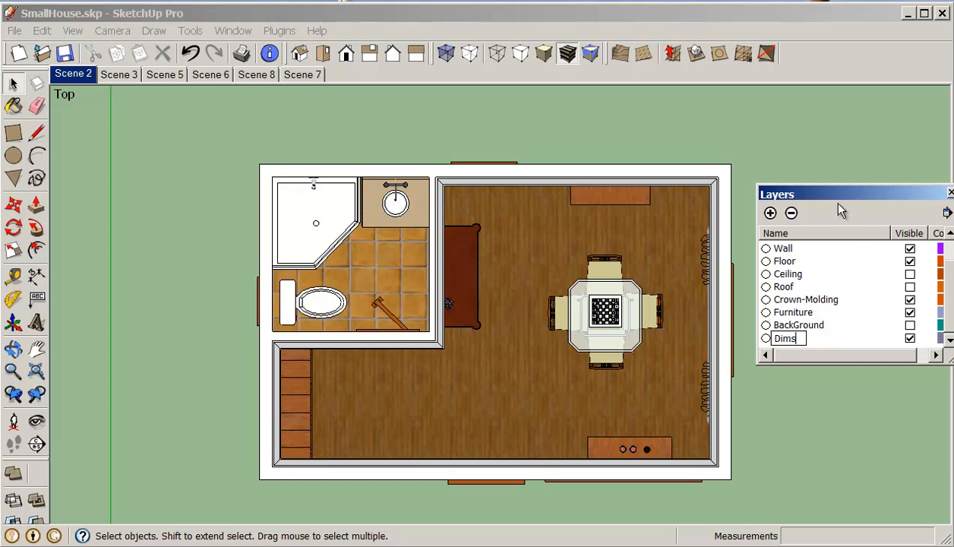
click(809, 145)
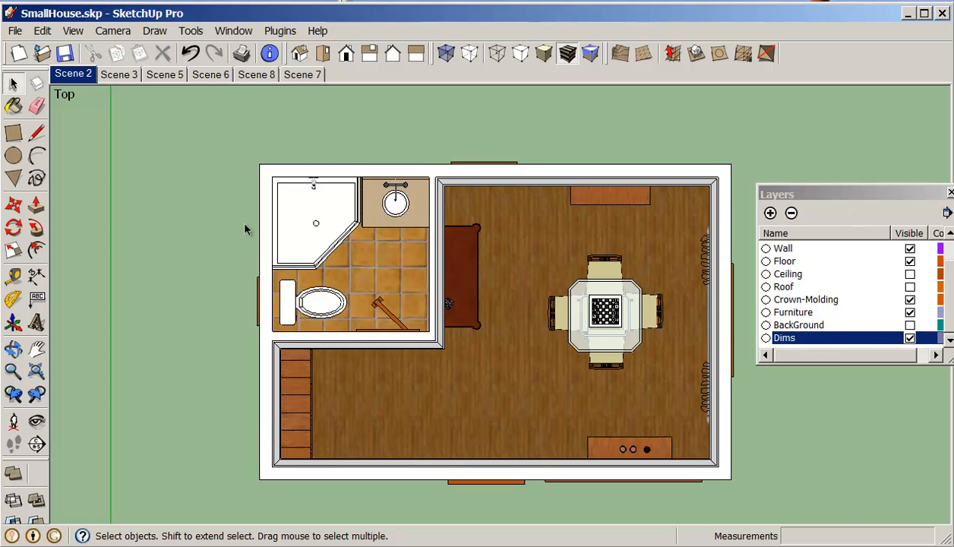
- Dimension the overall length of the house between the outer corners of the upper wall, placing the dimension outside the plan
click(36, 278)
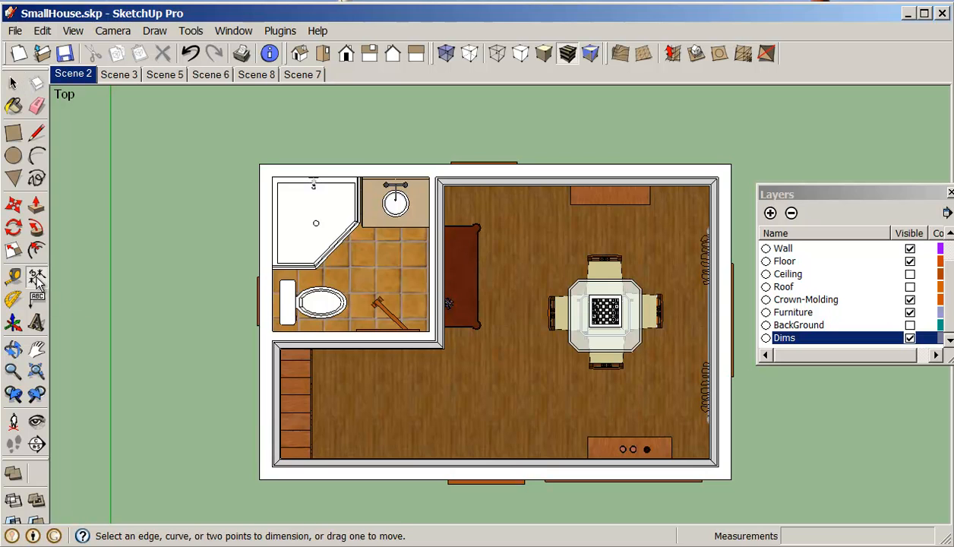
click(259, 163)
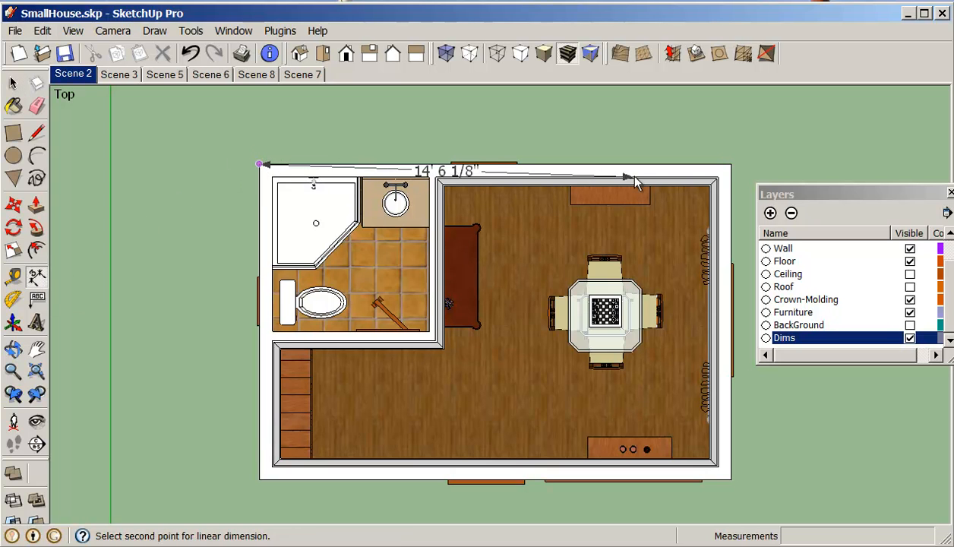
click(729, 164)
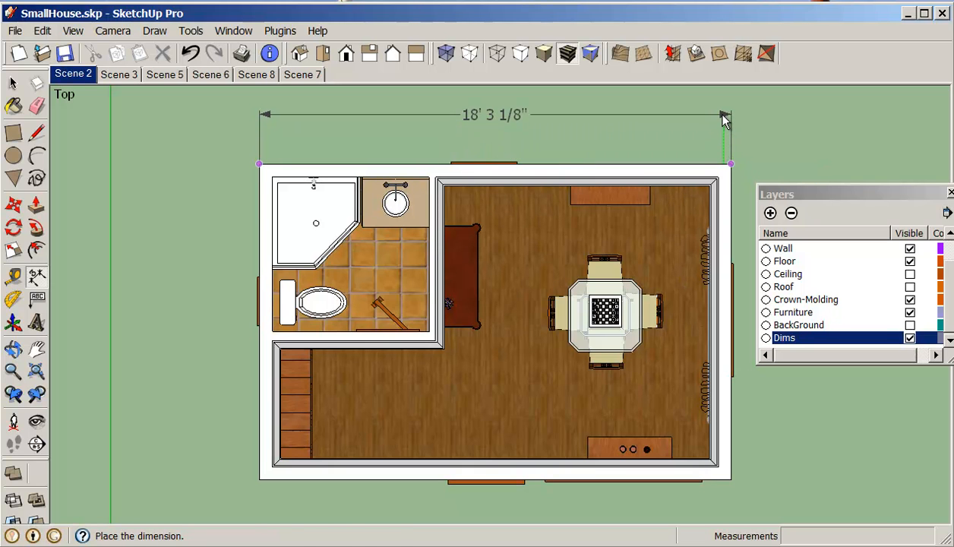
click(724, 115)
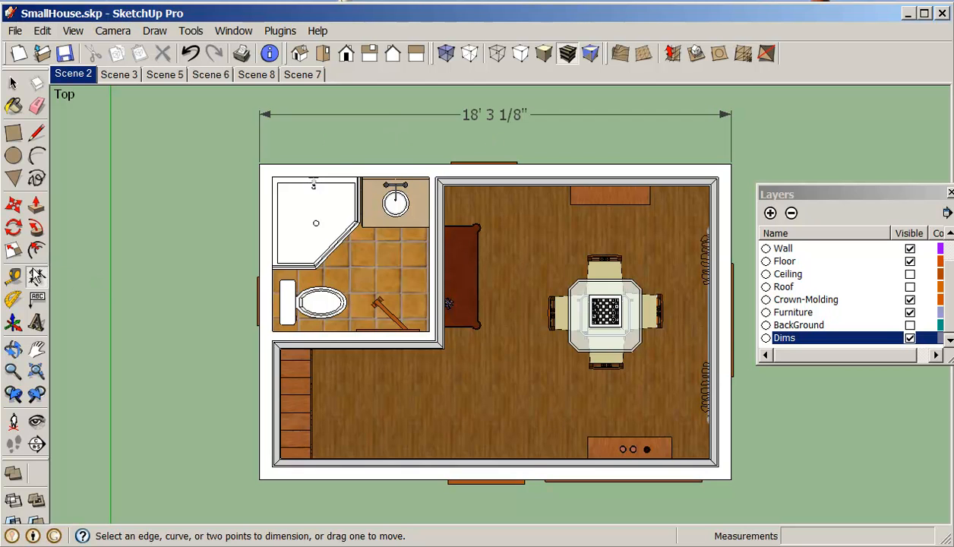
- Dimension the overall depth of the house between the outer corners of the bathroom-side wall, placing the dimension well clear of the plan
click(259, 164)
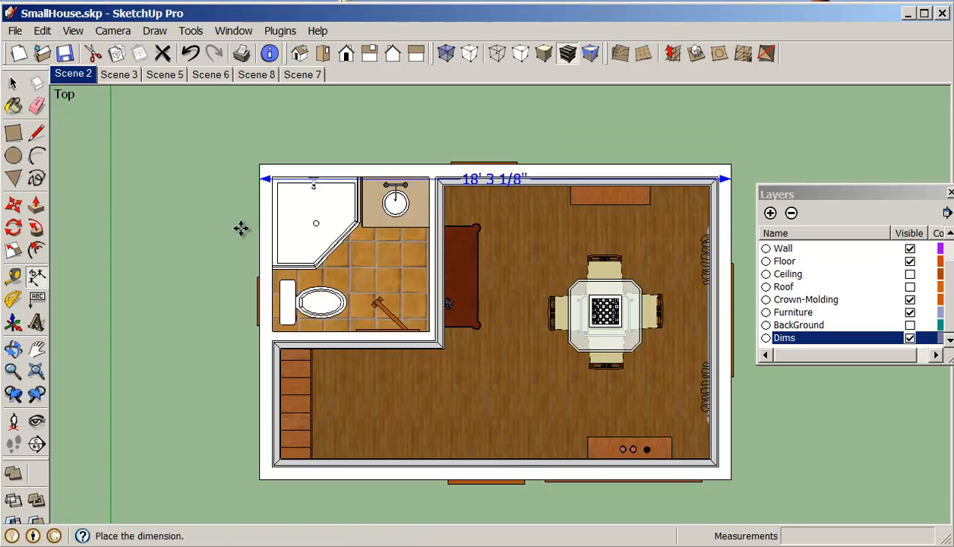
click(243, 194)
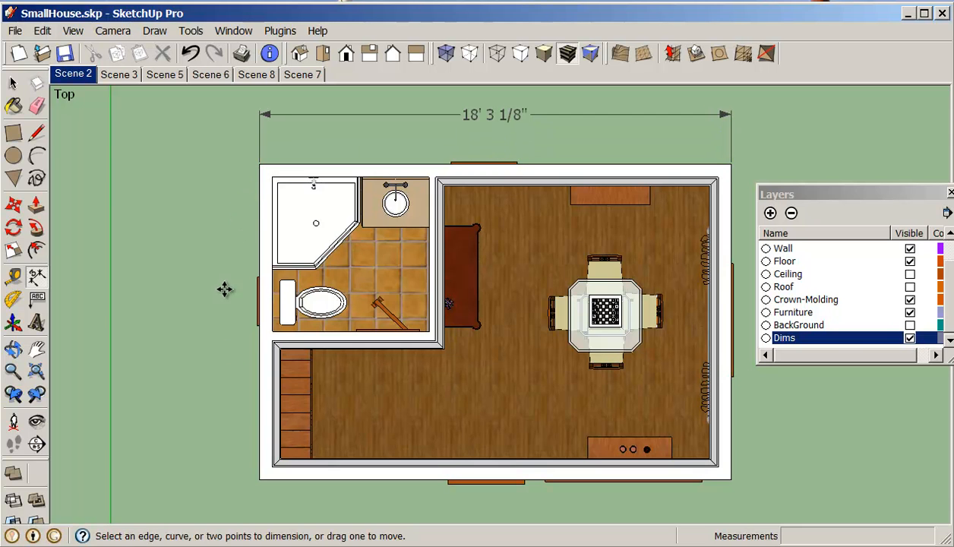
click(259, 480)
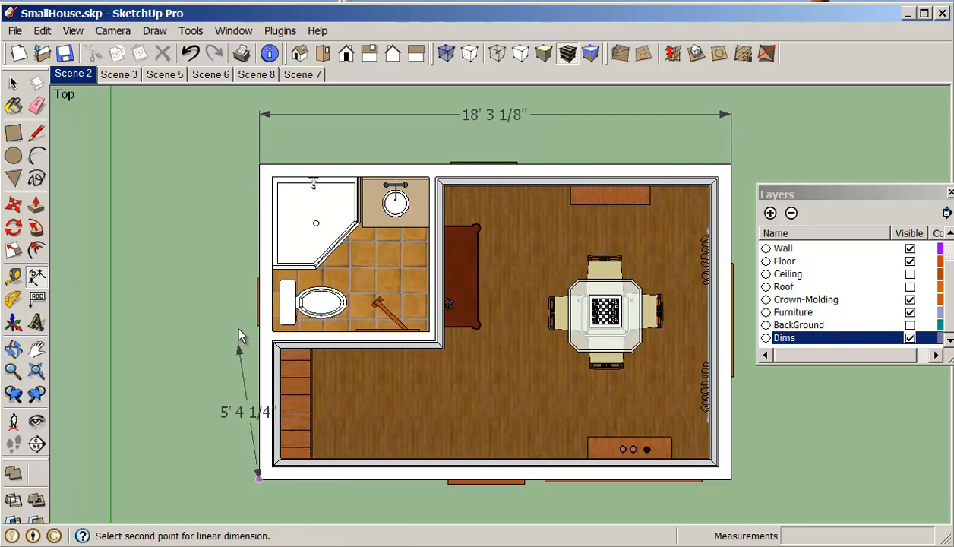
click(260, 165)
click(242, 179)
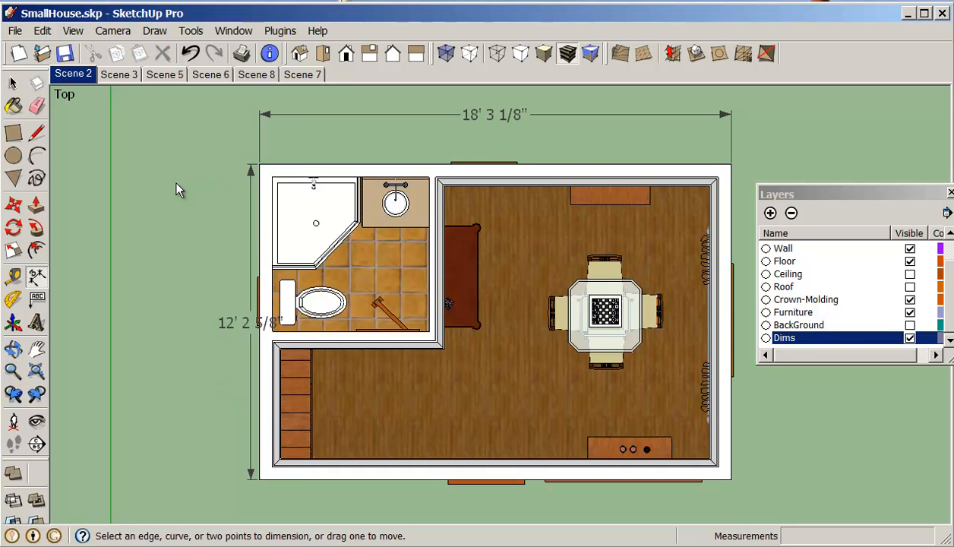
click(252, 264)
click(175, 260)
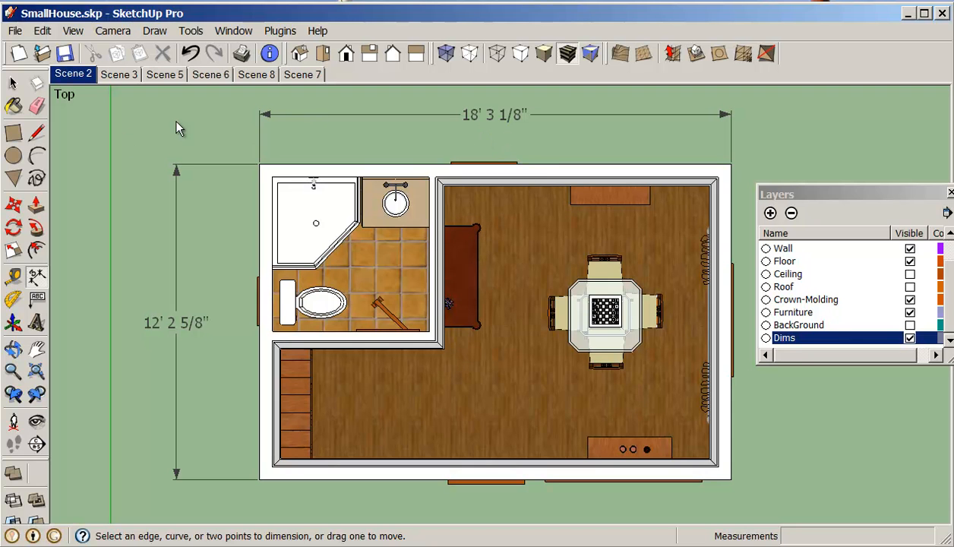
- Shorten the text of the horizontal overall dimension above the plan to 18'
click(12, 82)
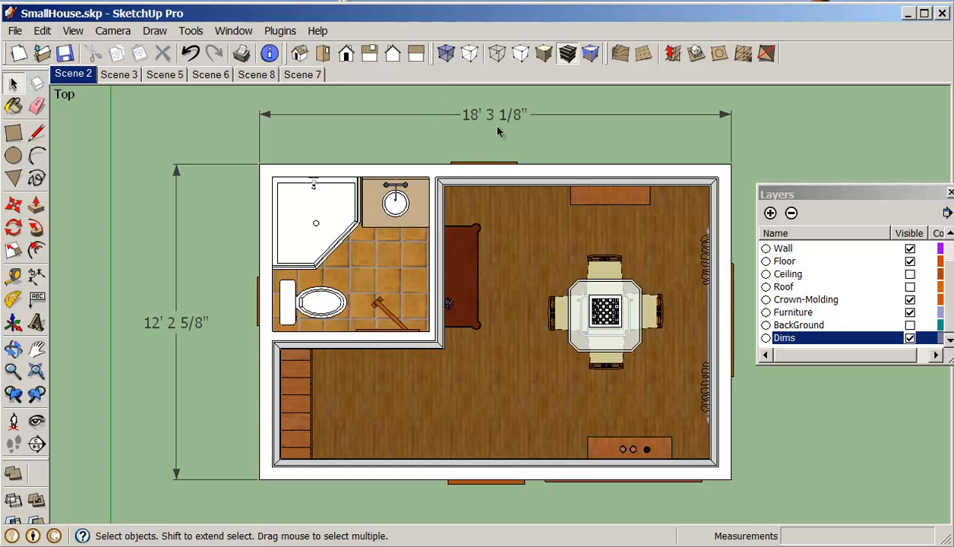
double_click(477, 118)
drag(482, 115, 570, 125)
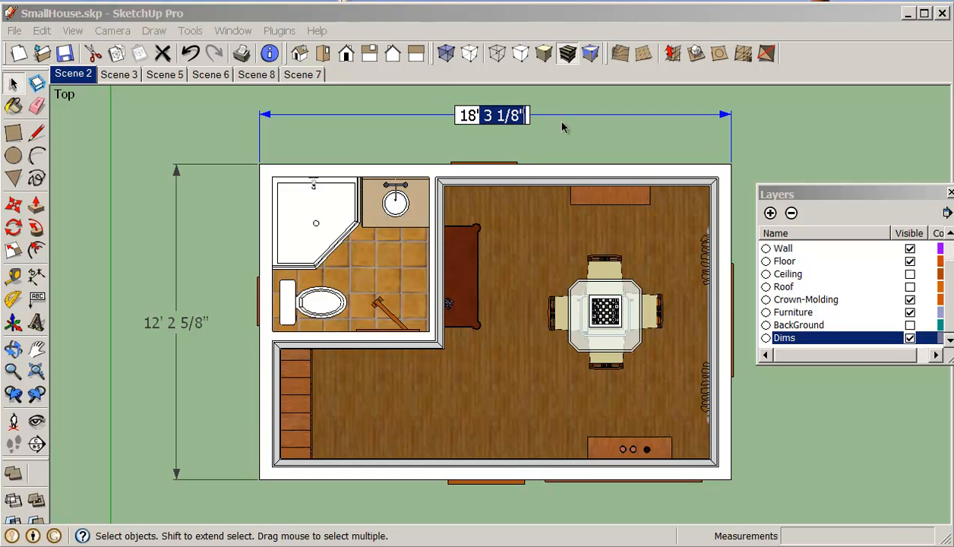
key(Delete)
click(545, 155)
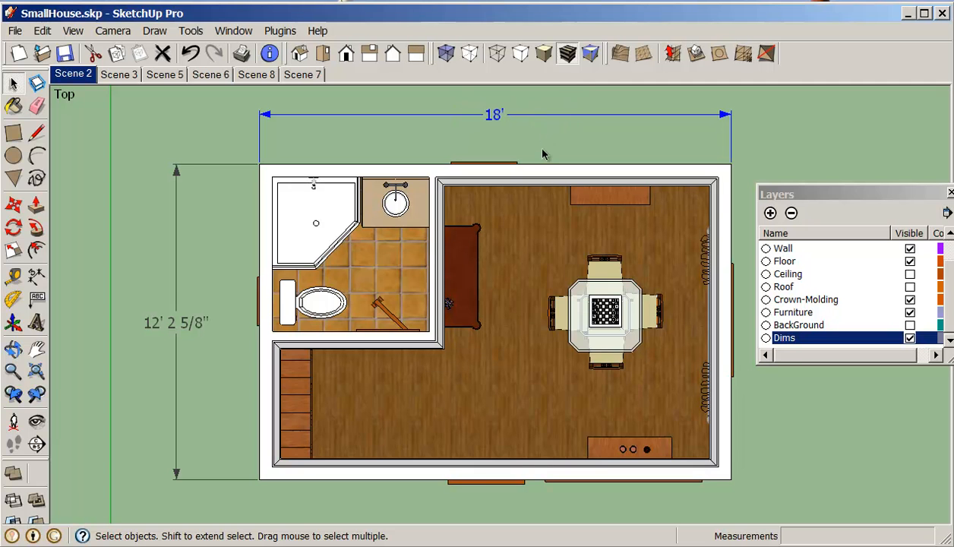
- Shorten the text of the vertical overall dimension beside the plan to 12'
double_click(186, 325)
drag(163, 323, 215, 331)
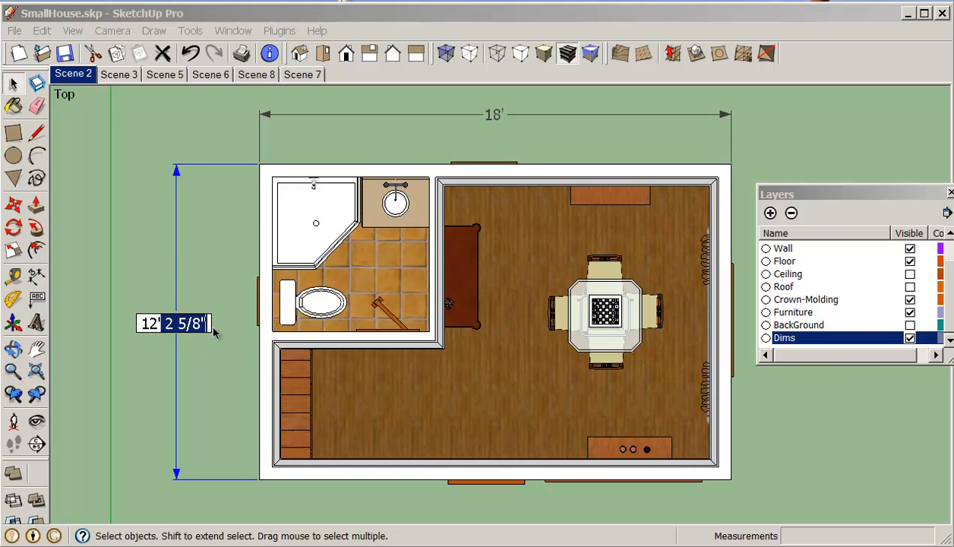
key(BackSpace)
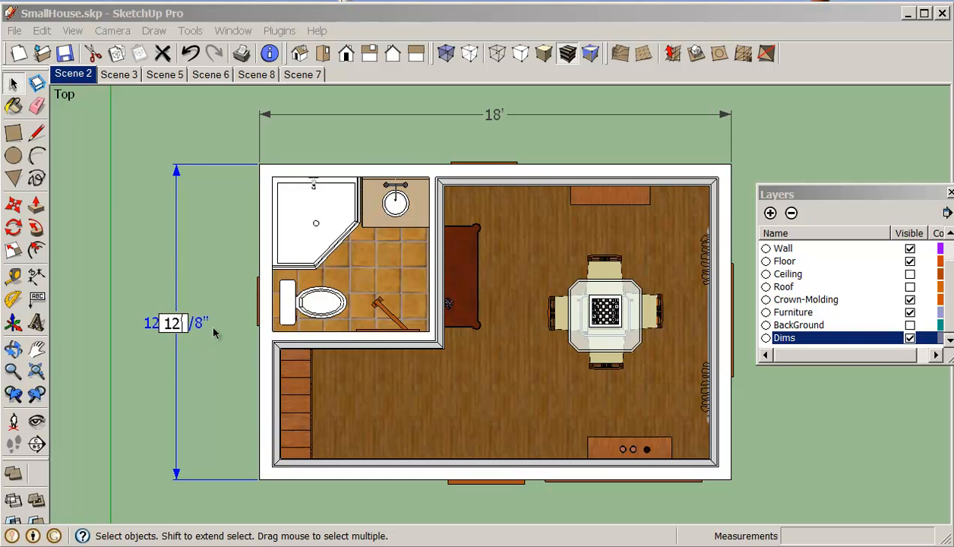
click(146, 255)
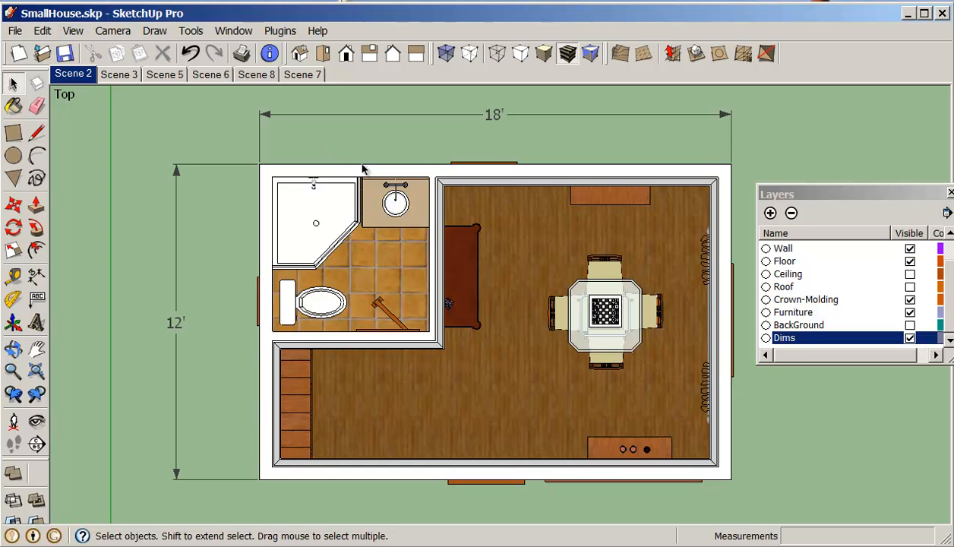
- Add a scene of the dimensioned top-view floor plan and make it the first scene, ahead of Scene 2
right_click(69, 77)
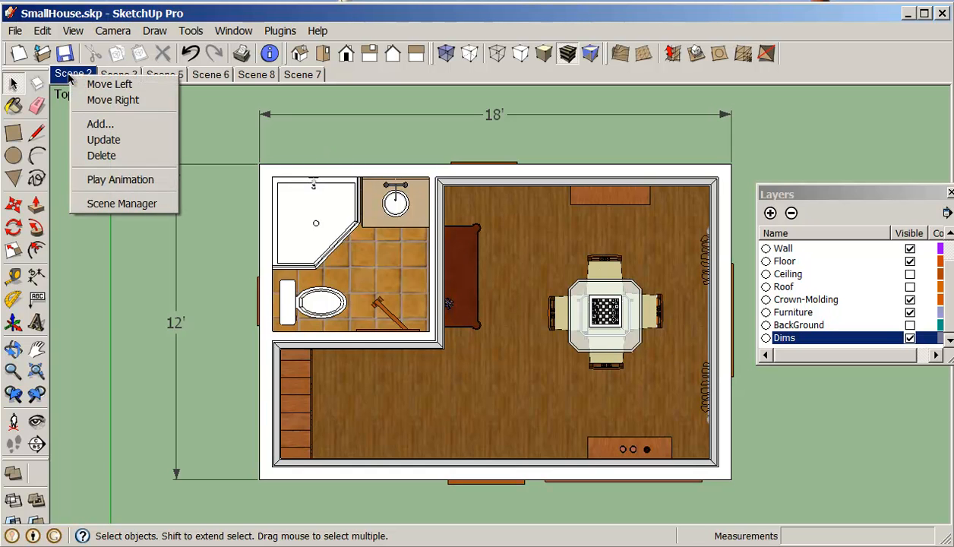
click(89, 126)
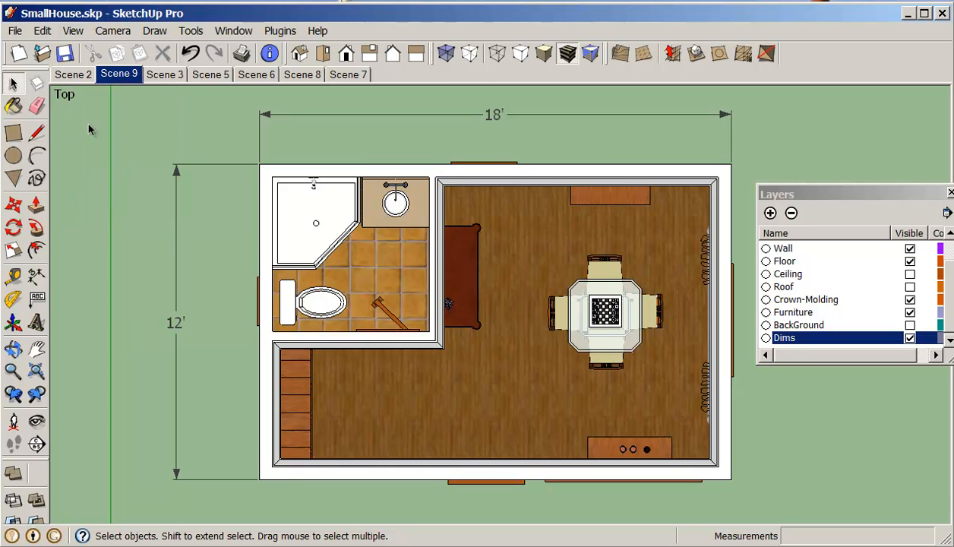
right_click(114, 68)
click(137, 79)
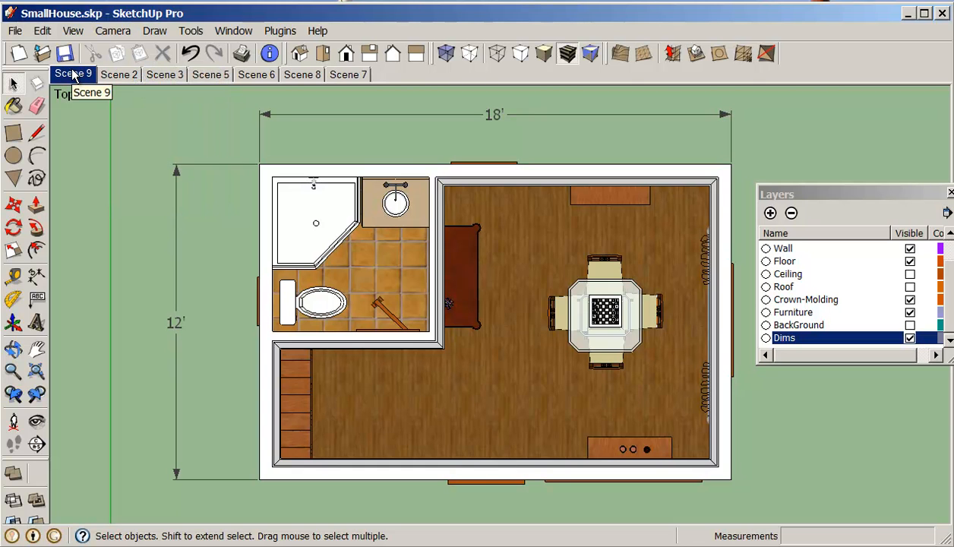
- Starting from Scene 2, select both linear dimensions under the roof and assign them to the Dims layer
click(125, 79)
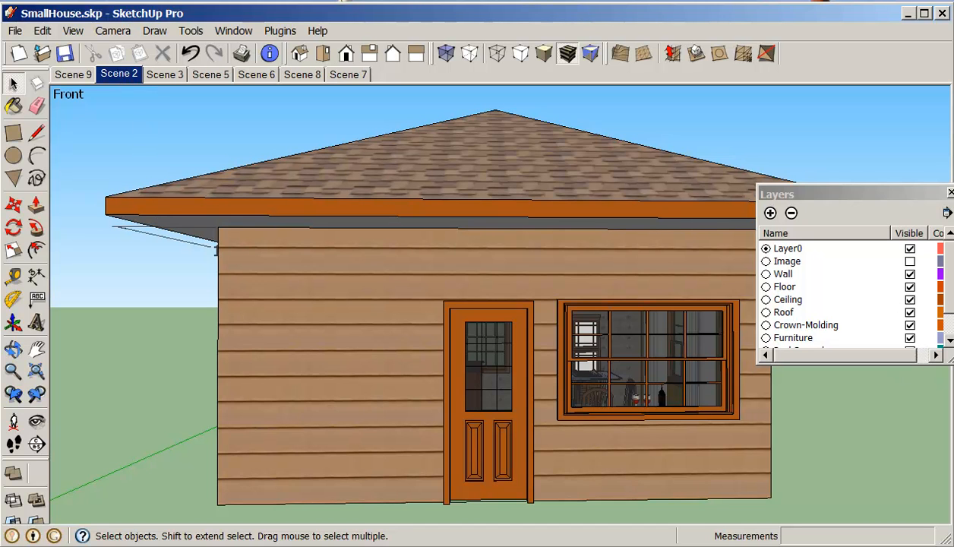
drag(950, 304, 951, 330)
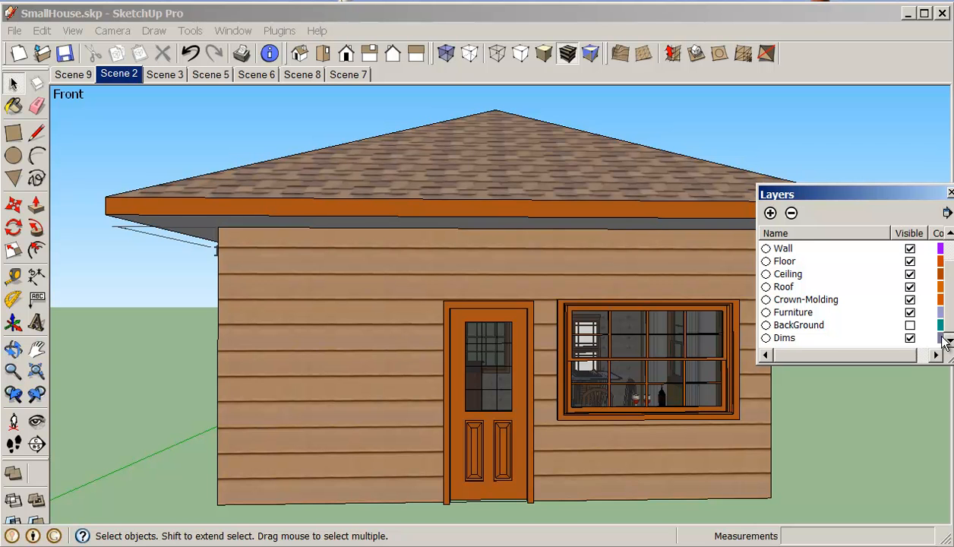
click(137, 238)
middle_drag(139, 240, 762, 322)
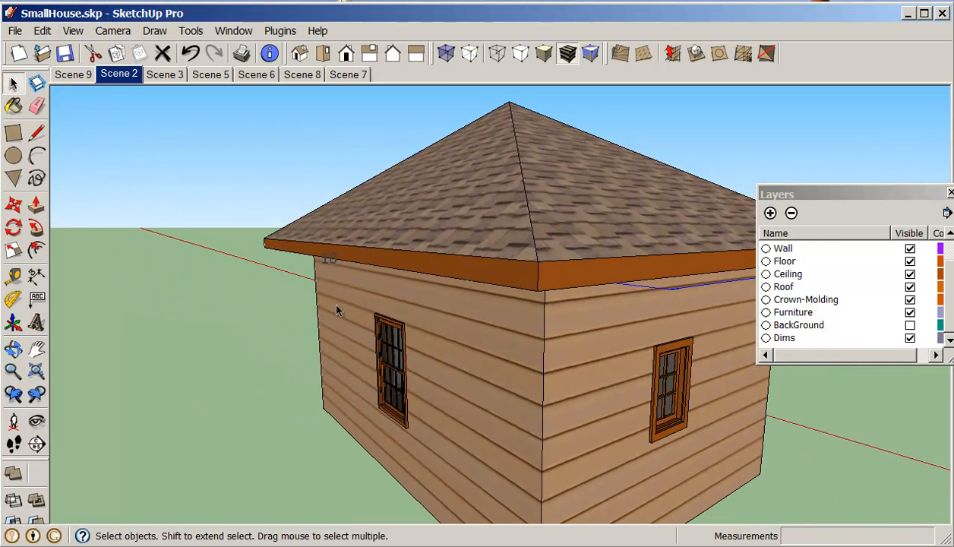
right_click(327, 263)
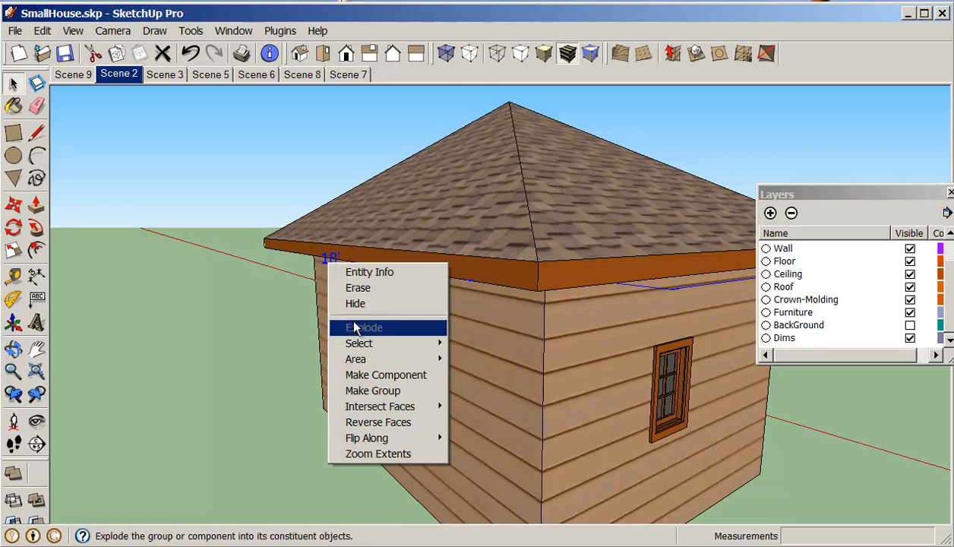
click(334, 270)
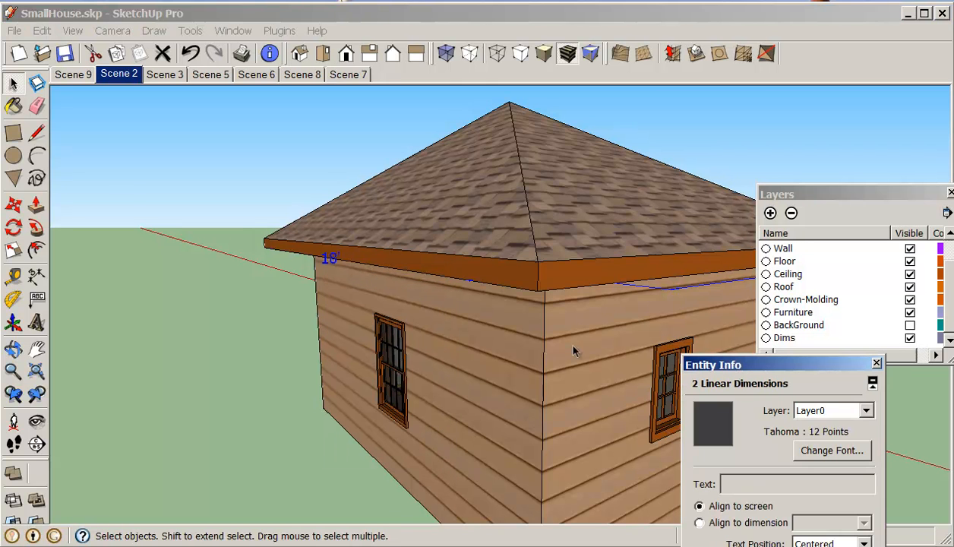
click(866, 410)
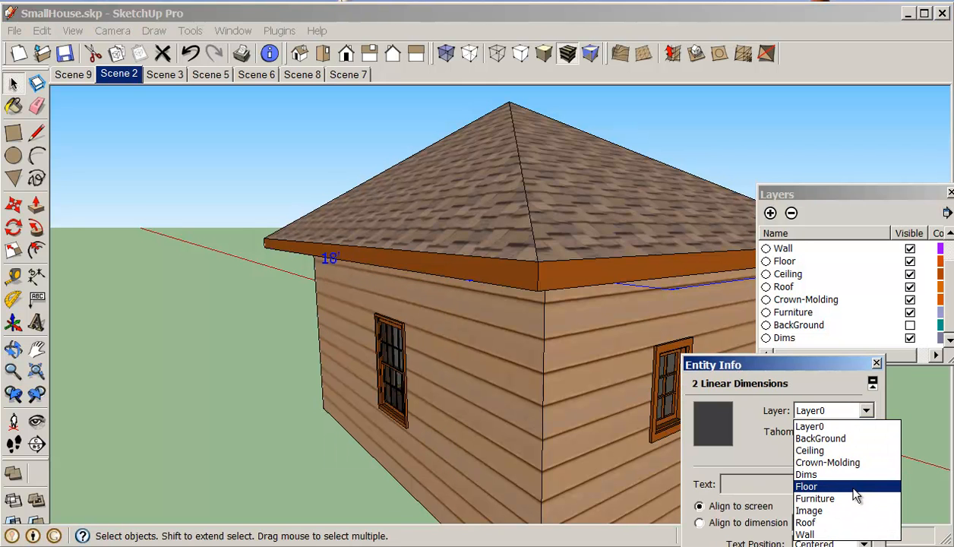
click(831, 473)
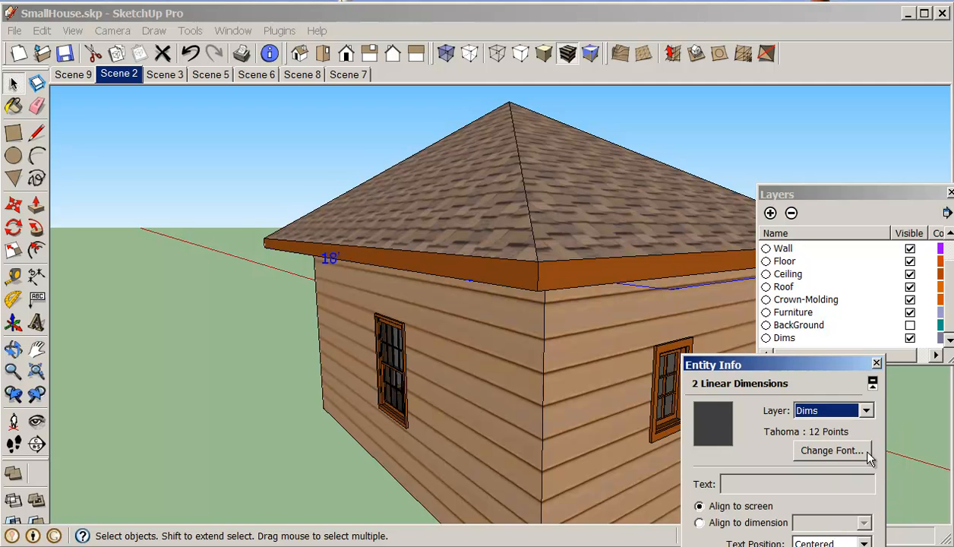
click(876, 363)
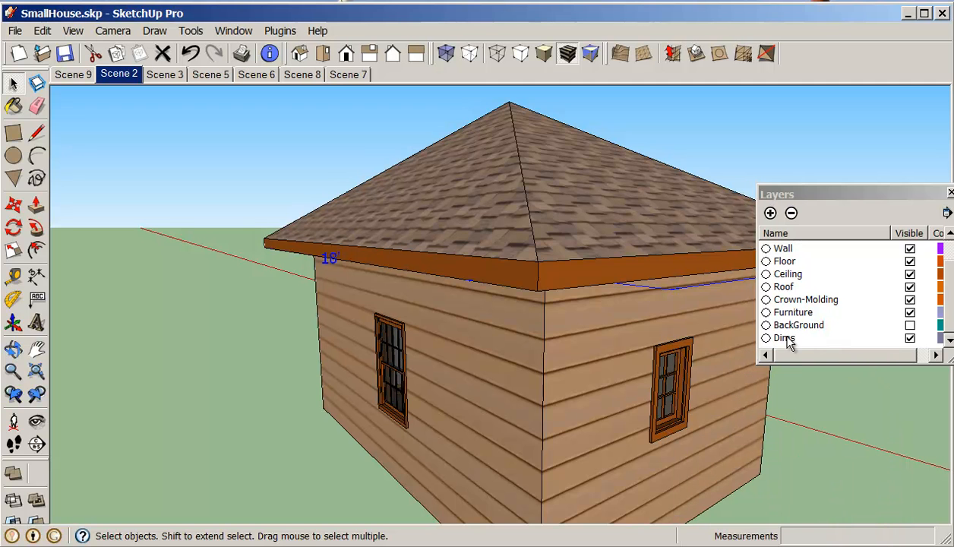
- Return to Scene 2, hide the Dims layer, and update the scene with that layer visibility
click(910, 326)
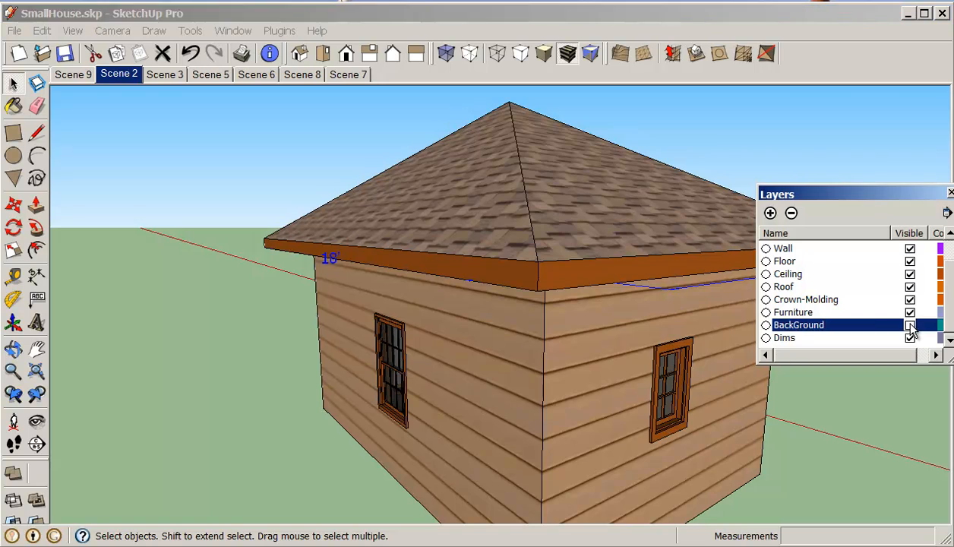
click(120, 79)
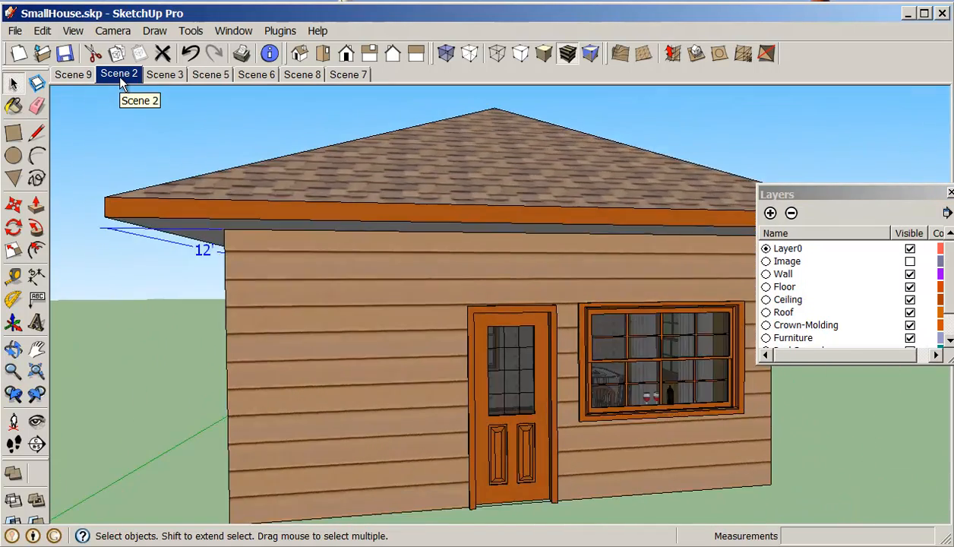
drag(948, 303, 948, 326)
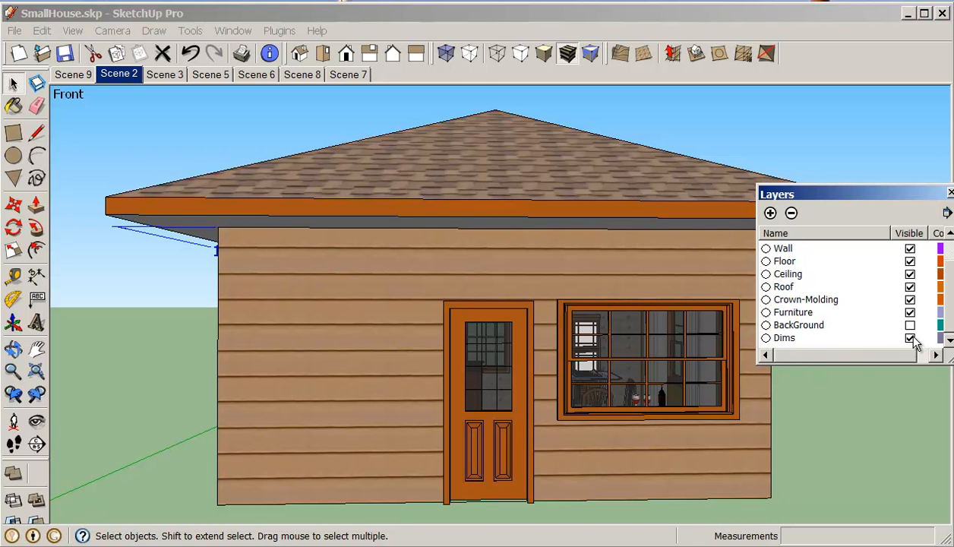
click(911, 339)
click(910, 338)
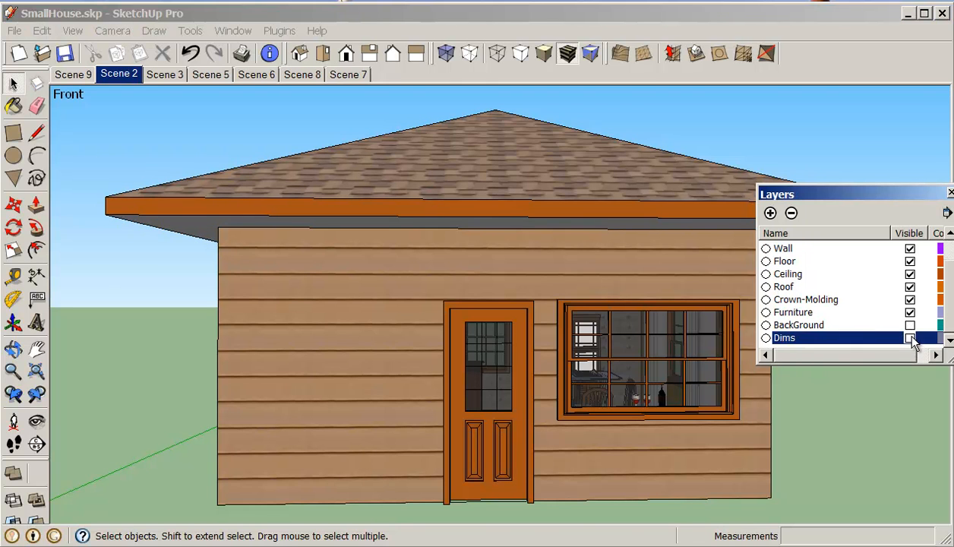
right_click(110, 76)
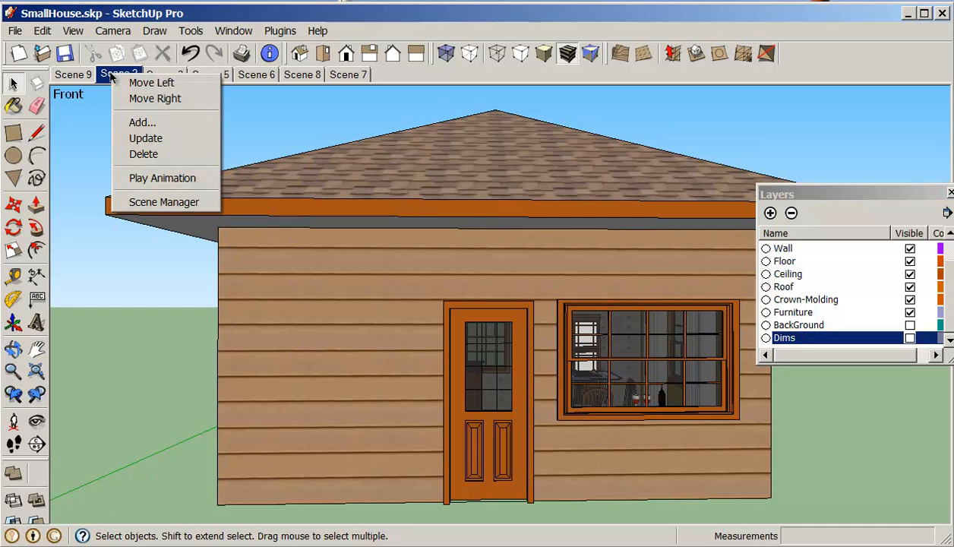
click(145, 138)
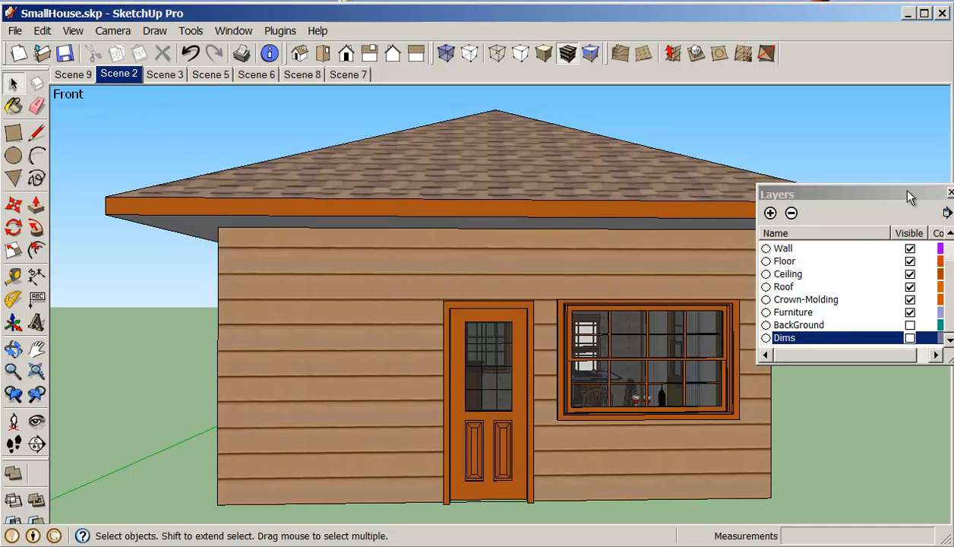
- Go to Scene 3, turn off the Dims layer's visibility, and update the scene
drag(896, 198, 848, 111)
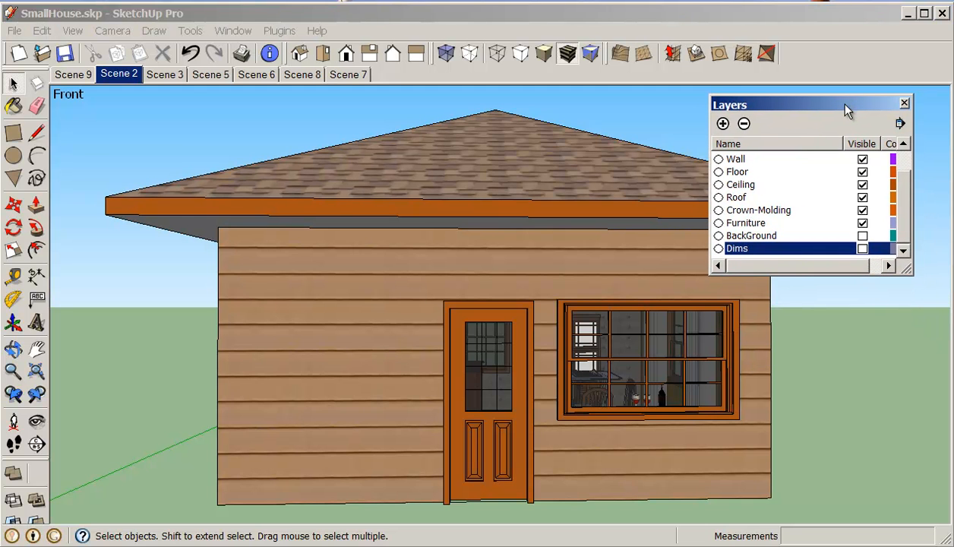
click(157, 78)
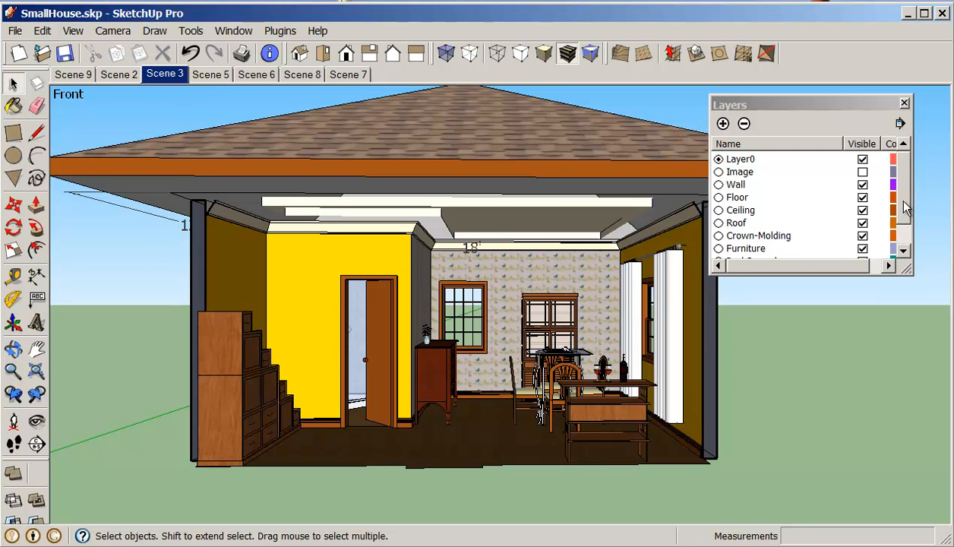
scroll(886, 197, down, 1)
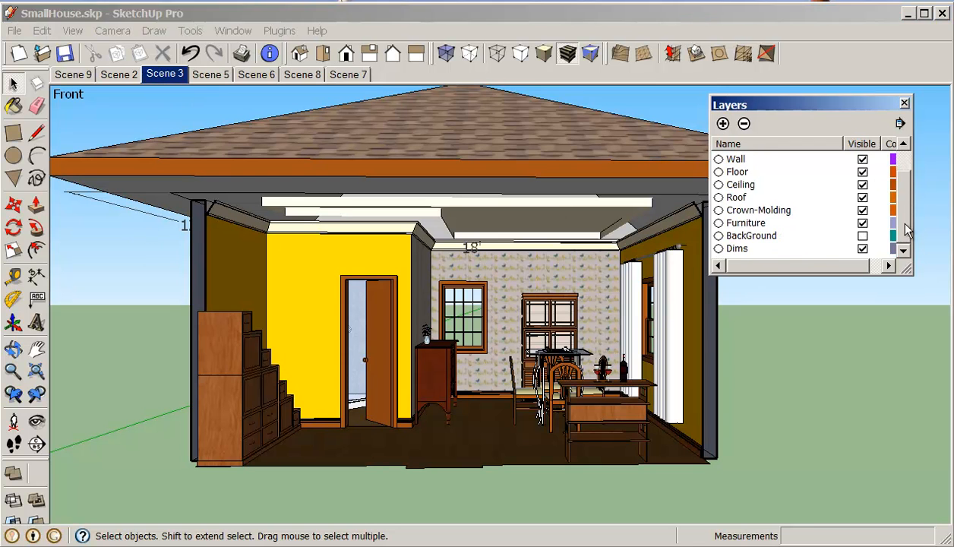
click(863, 252)
click(862, 249)
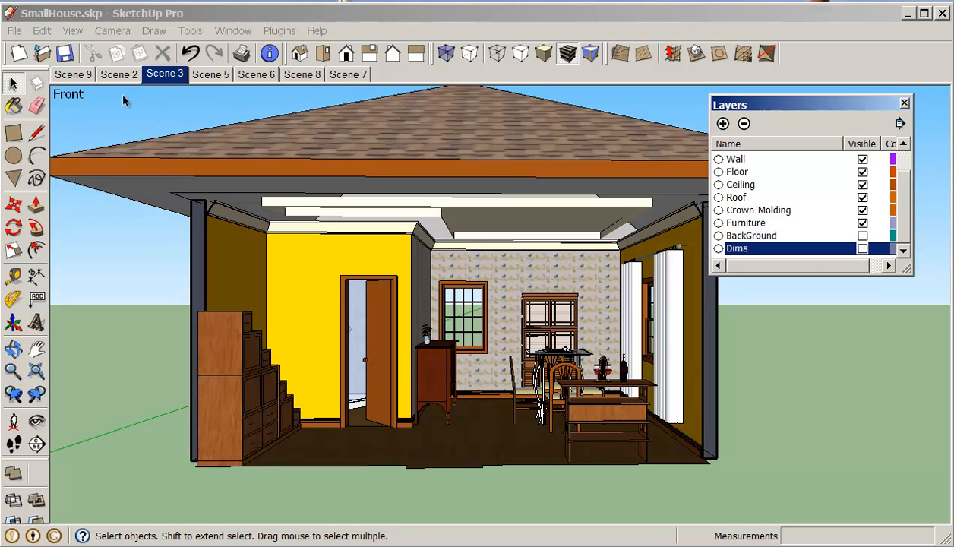
right_click(155, 77)
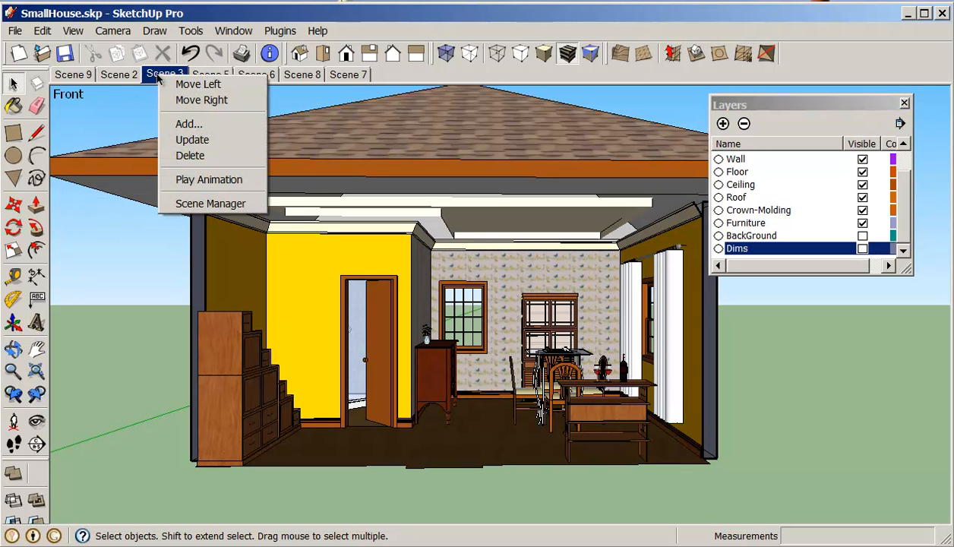
click(191, 140)
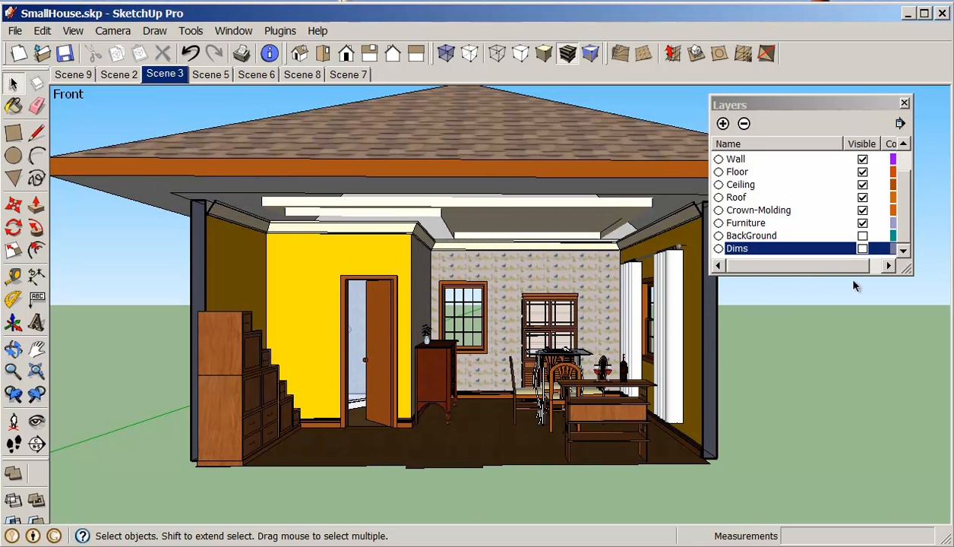
- Go to Scene 5, hide the Dims layer there, and update the scene
click(208, 75)
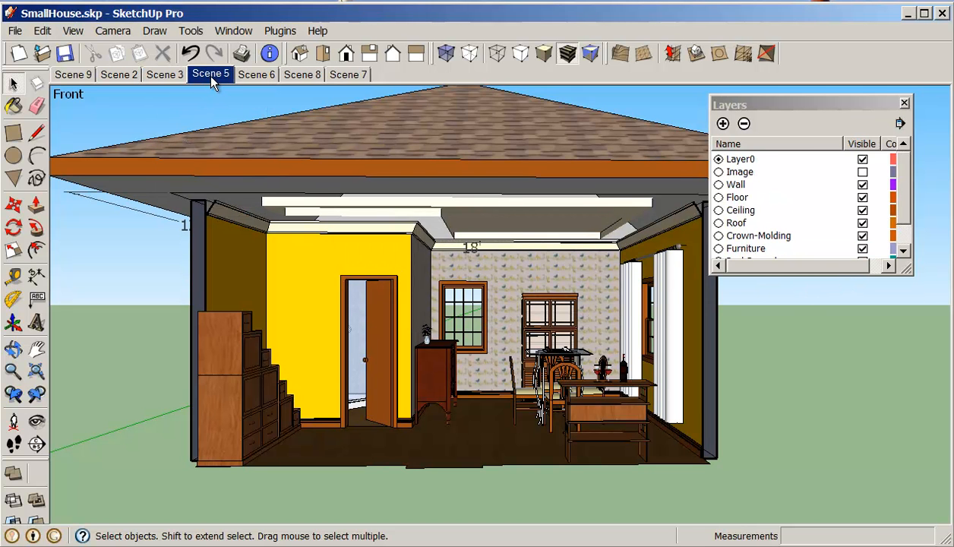
scroll(887, 226, down, 2)
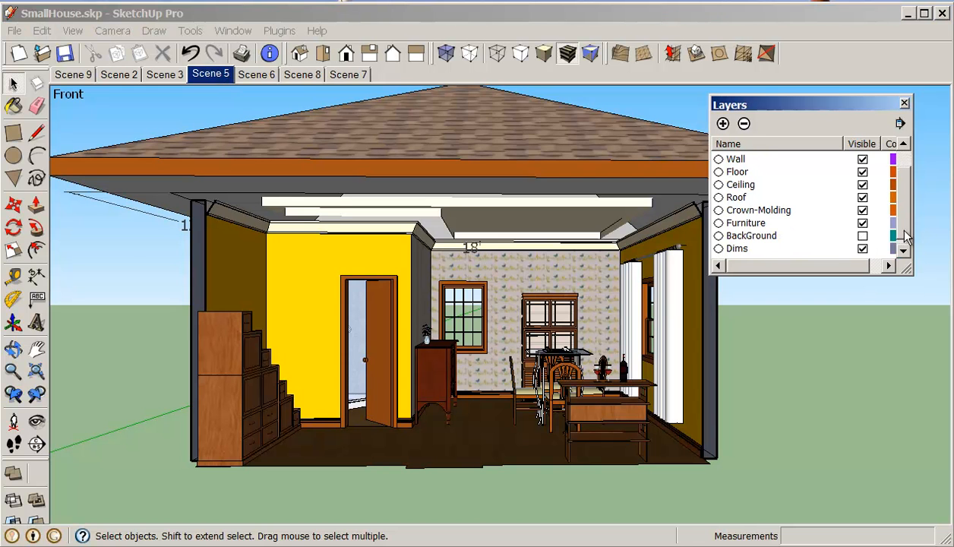
click(862, 249)
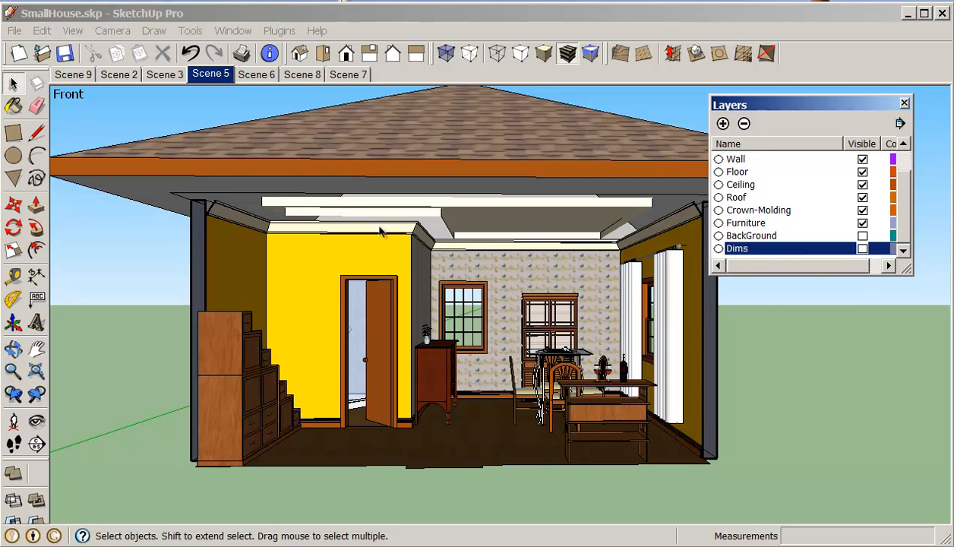
right_click(211, 73)
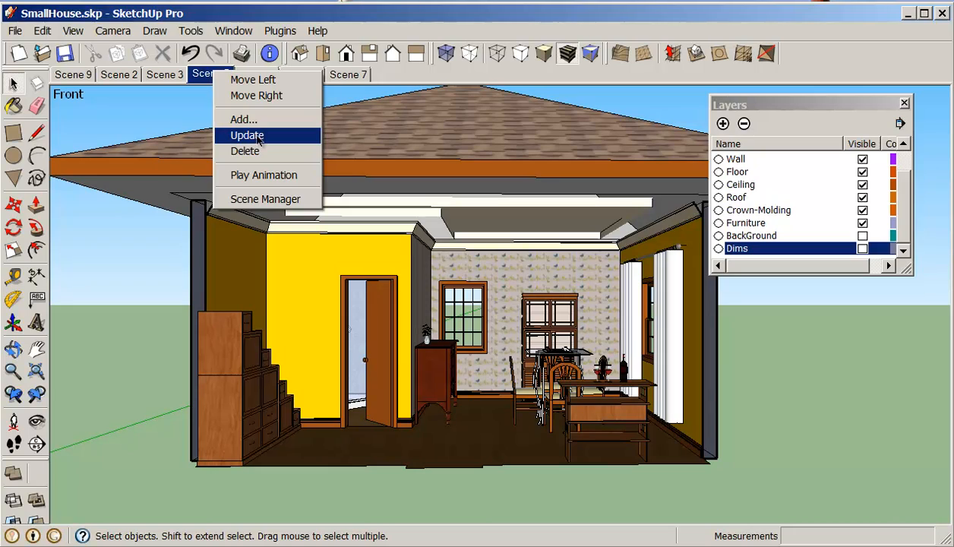
click(258, 138)
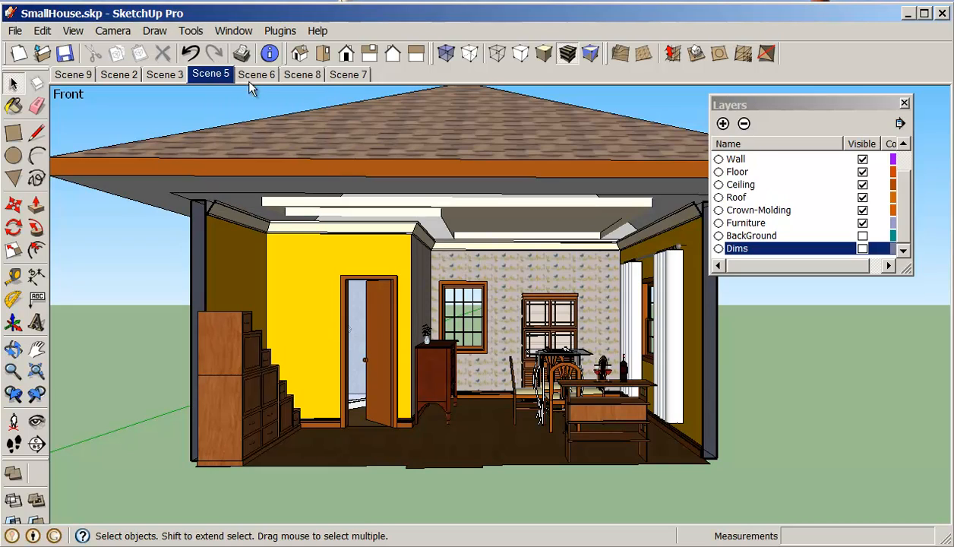
- Switch to Scene 6, hide the Dims layer, and update that scene, keeping the Furniture layer visible
click(256, 75)
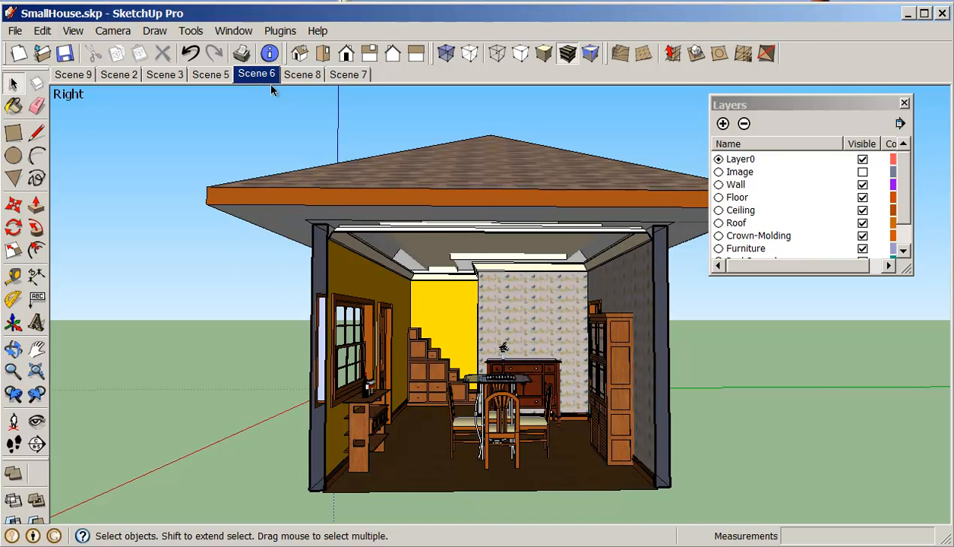
drag(775, 105, 780, 278)
scroll(917, 403, down, 1)
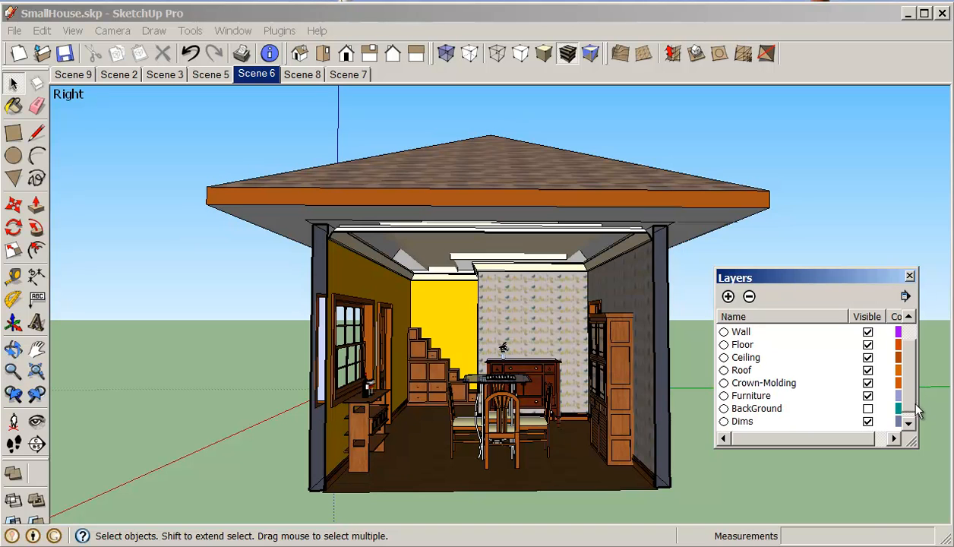
click(868, 421)
right_click(265, 74)
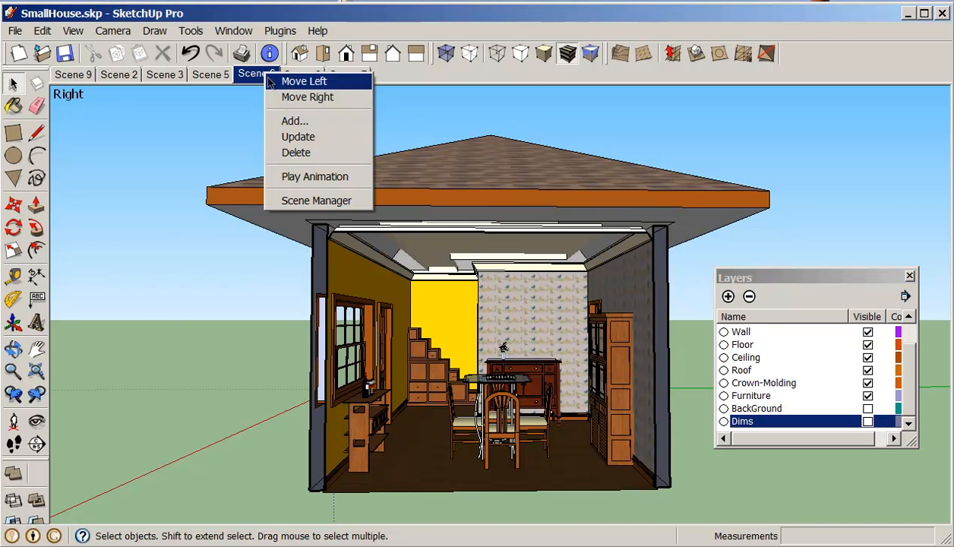
click(291, 137)
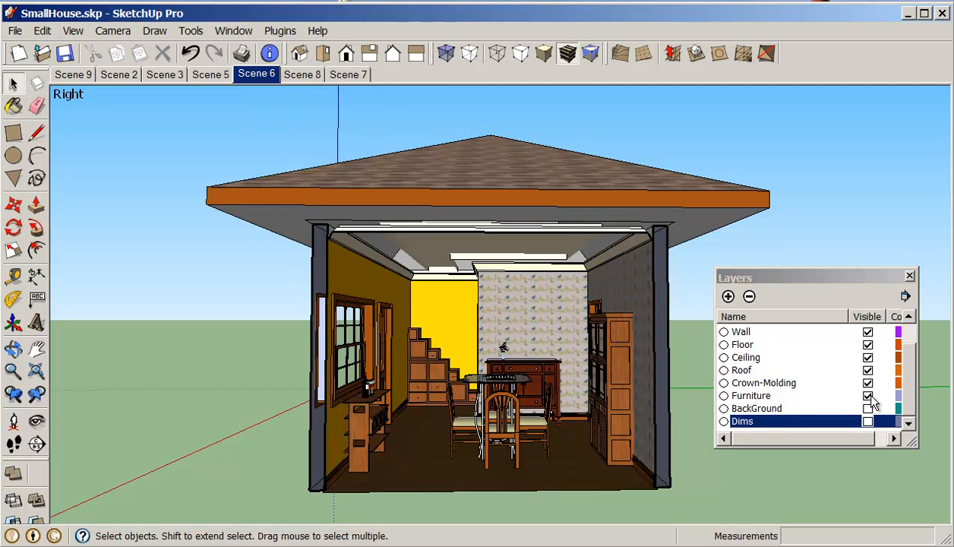
click(870, 397)
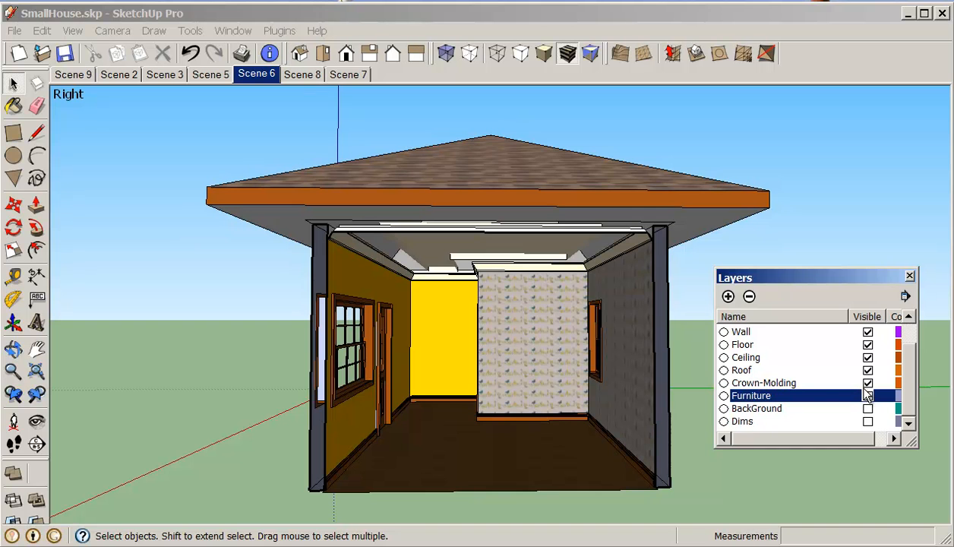
click(867, 396)
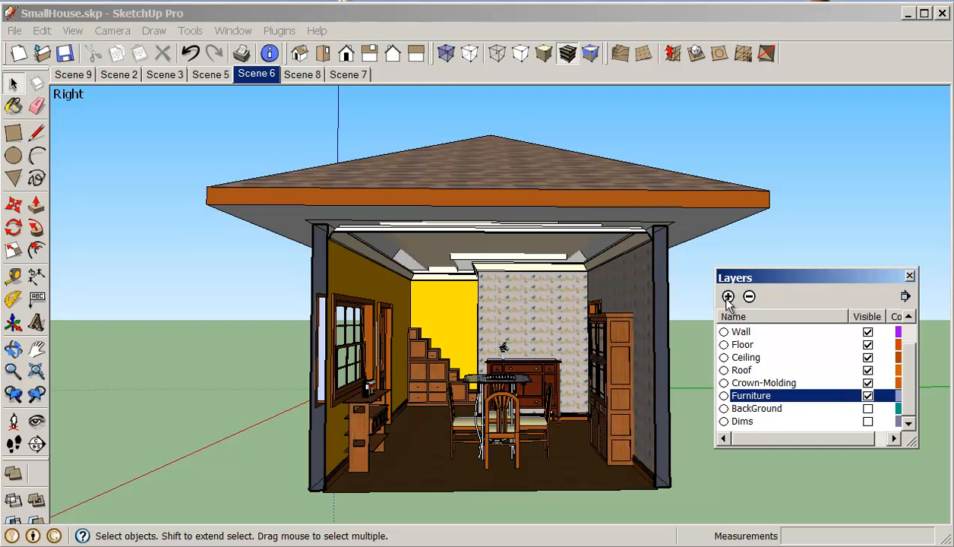
- Switch to Scene 8, make the Dims layer invisible, and update the scene
click(308, 75)
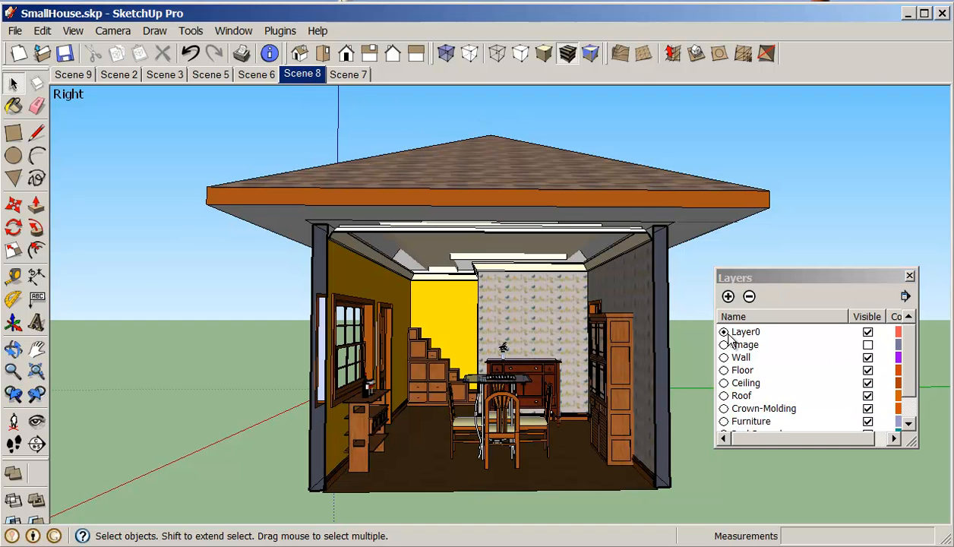
click(909, 424)
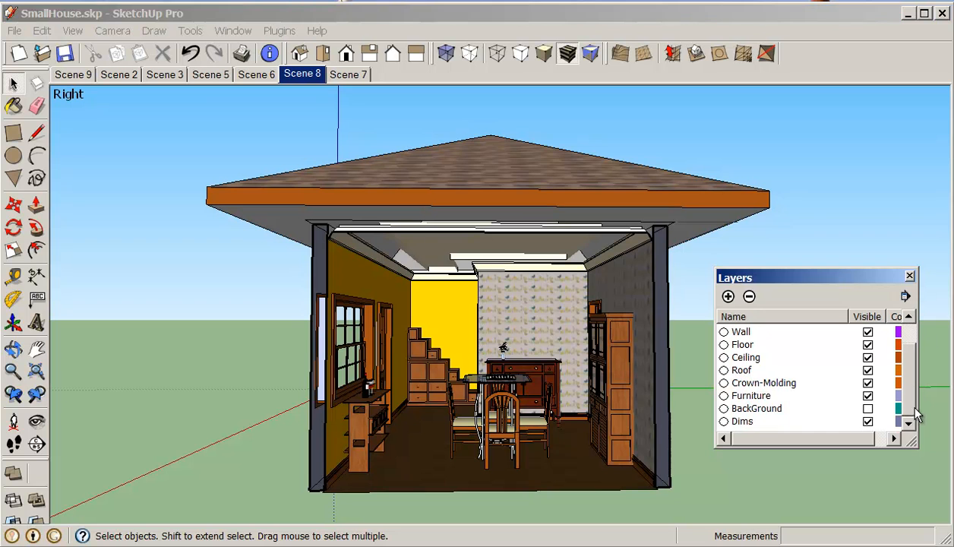
click(867, 421)
right_click(308, 75)
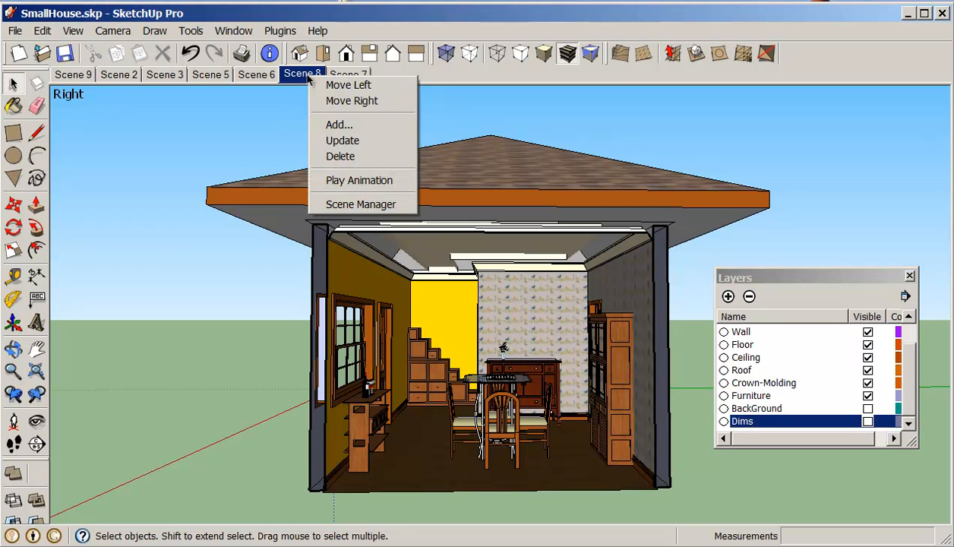
click(347, 141)
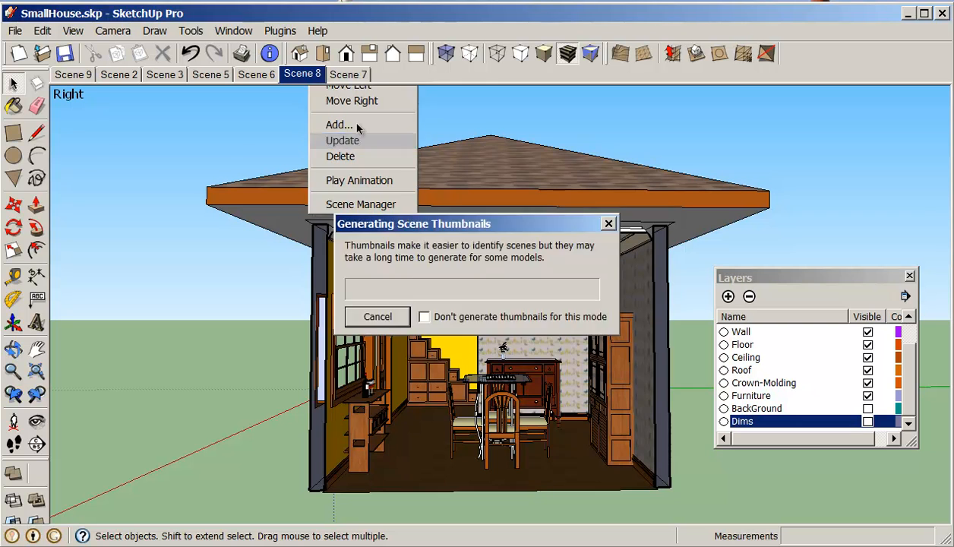
- Open Scene 7, hide the Dims layer, and update the scene to store that visibility
click(354, 74)
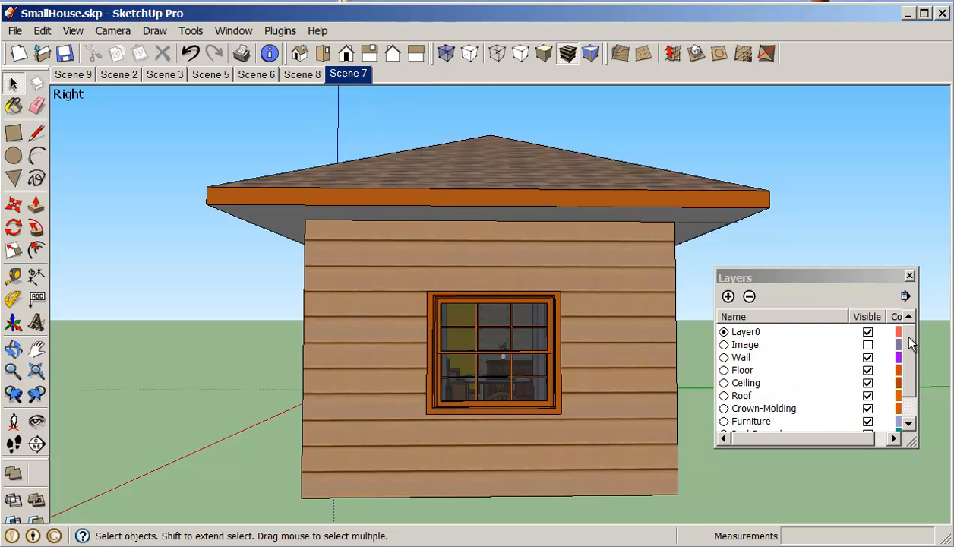
drag(910, 389, 910, 417)
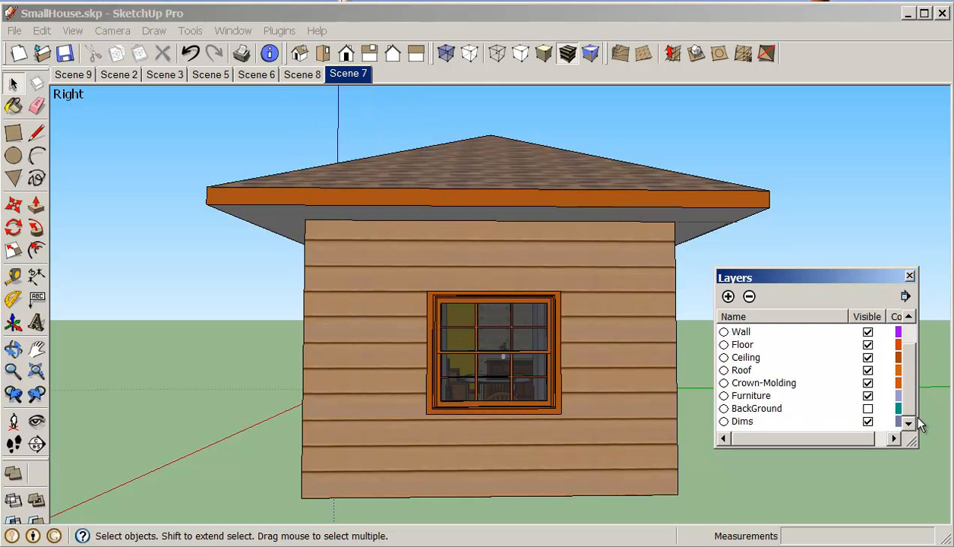
click(868, 421)
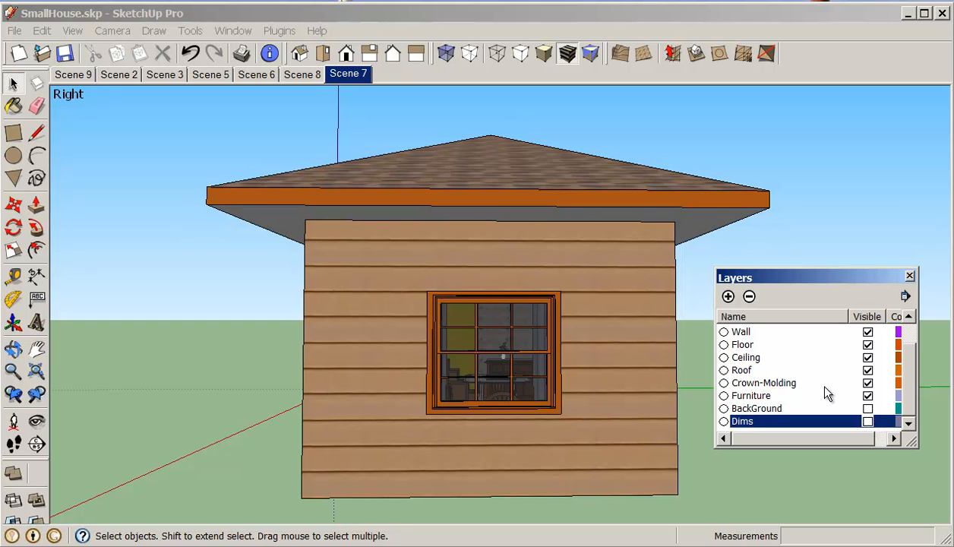
right_click(348, 77)
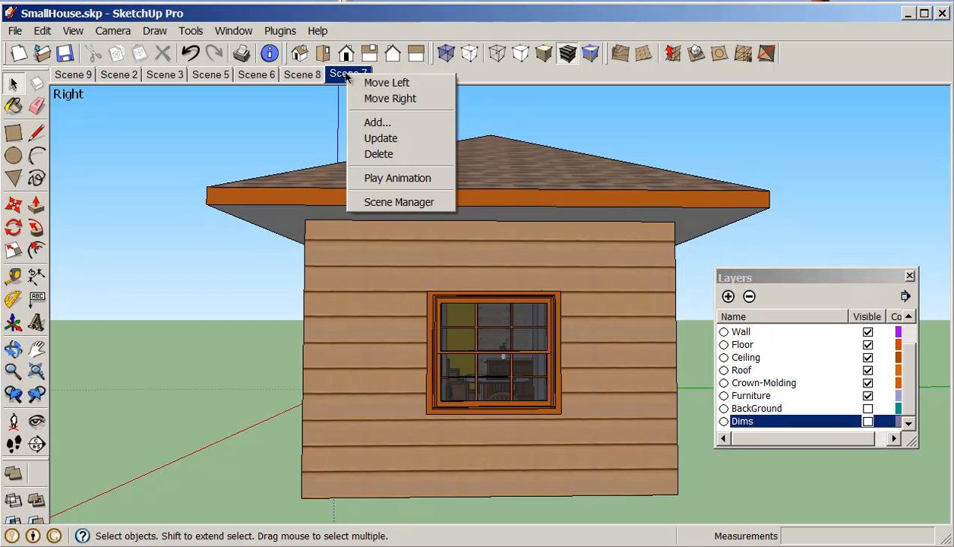
click(380, 140)
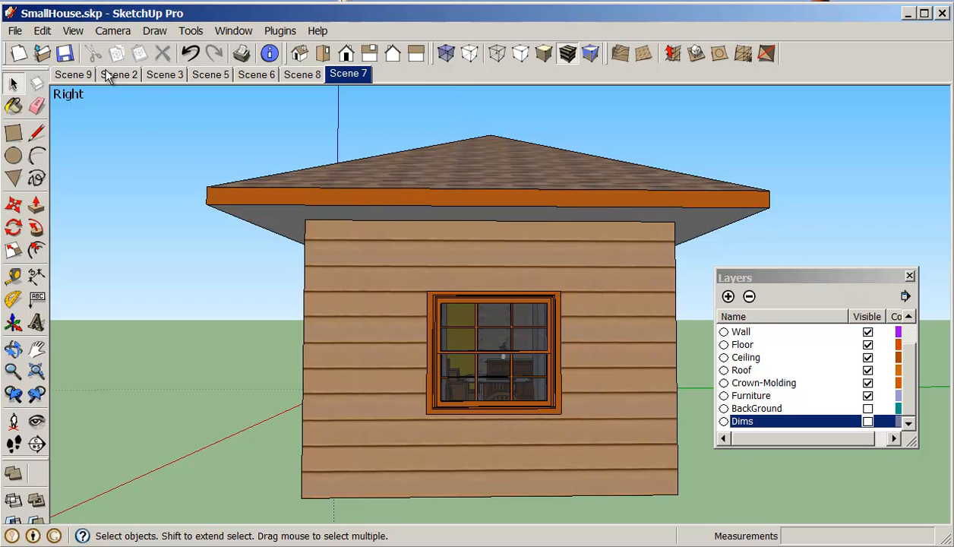
- Review the transitions from Scene 9 through Scene 2 to Scene 3 and back to Scene 2, checking where the dimensions show
click(73, 74)
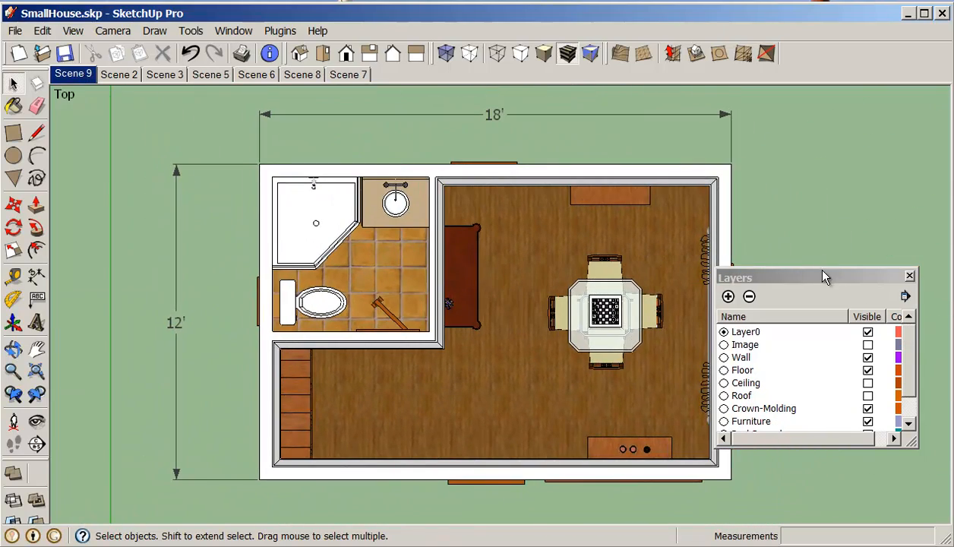
click(120, 75)
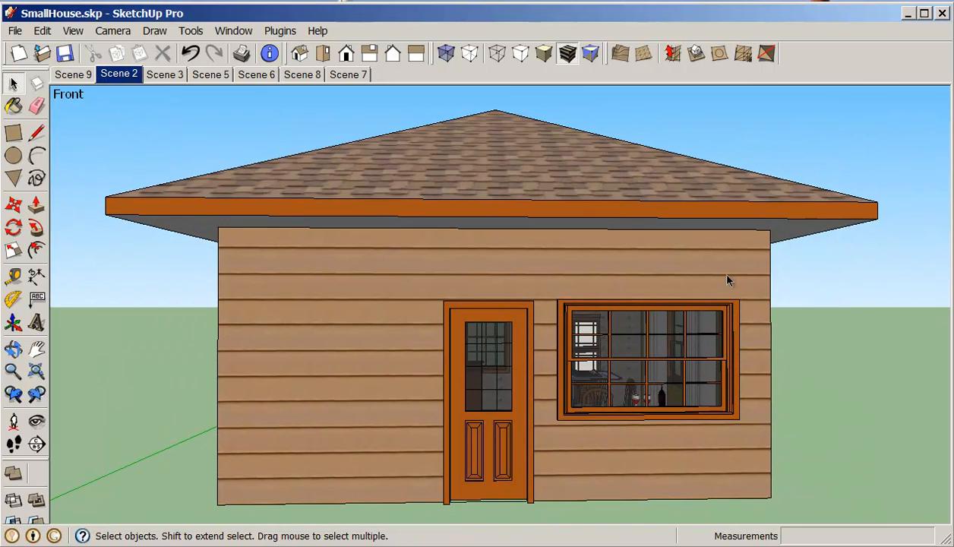
click(166, 76)
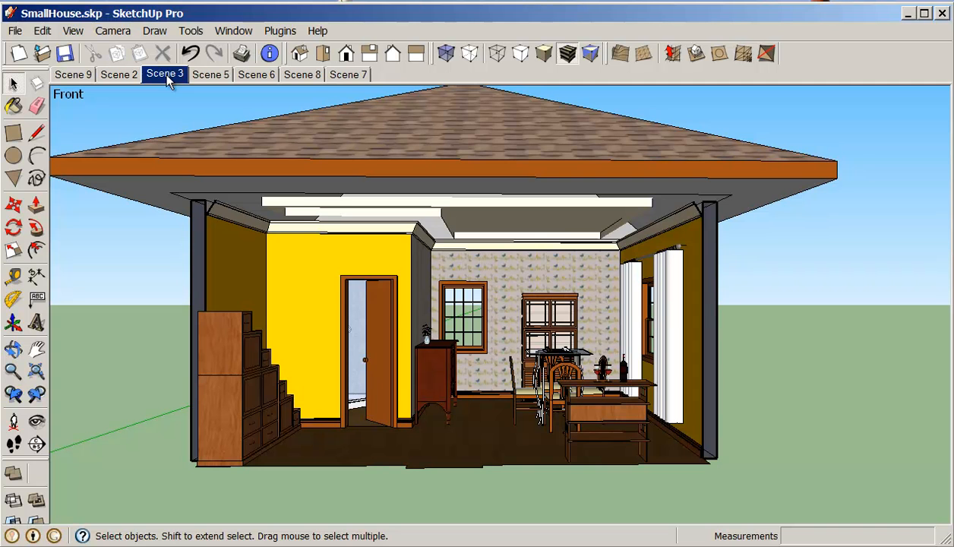
click(119, 76)
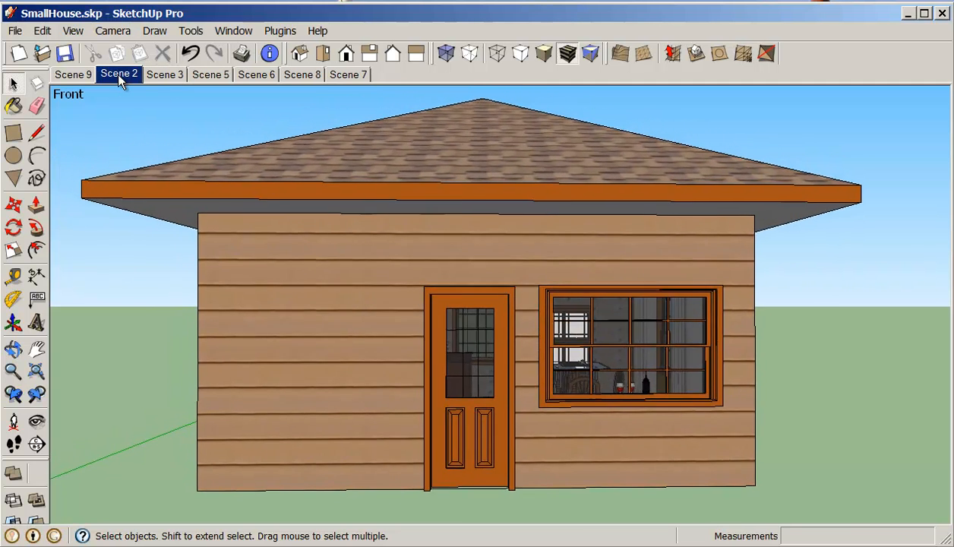